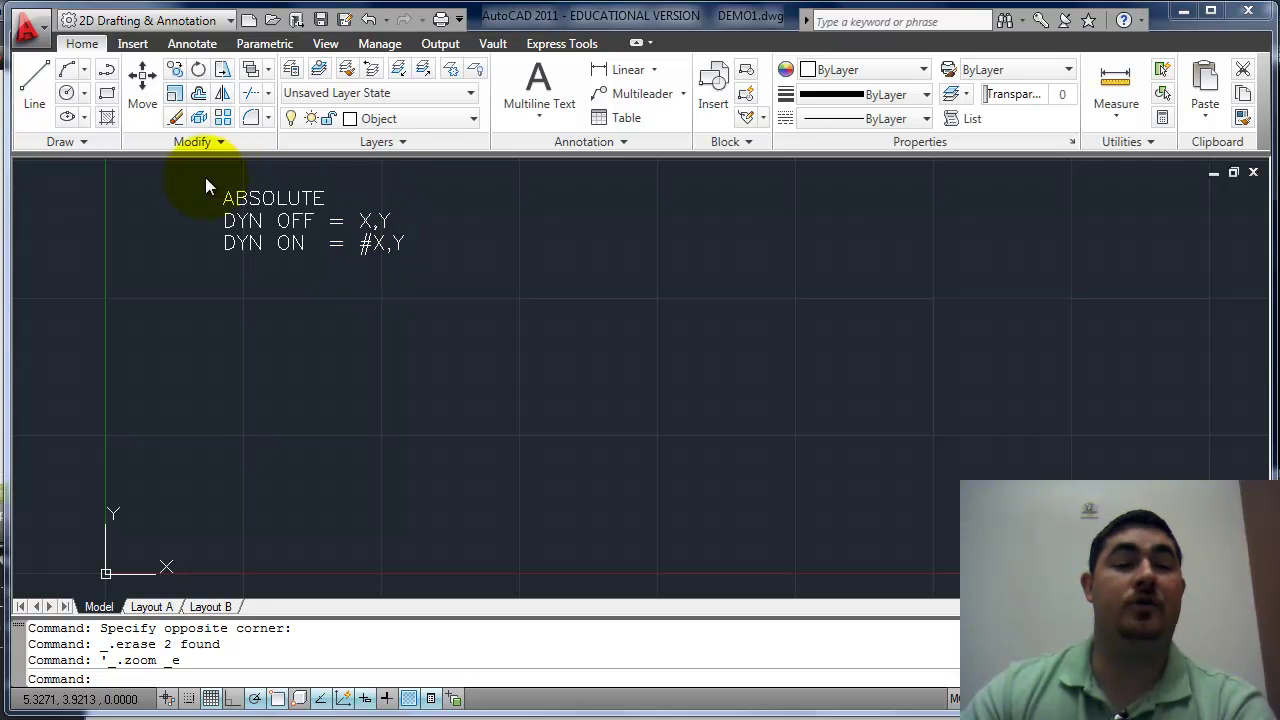
Step: Toggle polar tracking and pan and zoom until the ABSOLUTE and RELATIVE notes near the origin are visible
{"action": "left_click", "coordinate": [254, 698]}
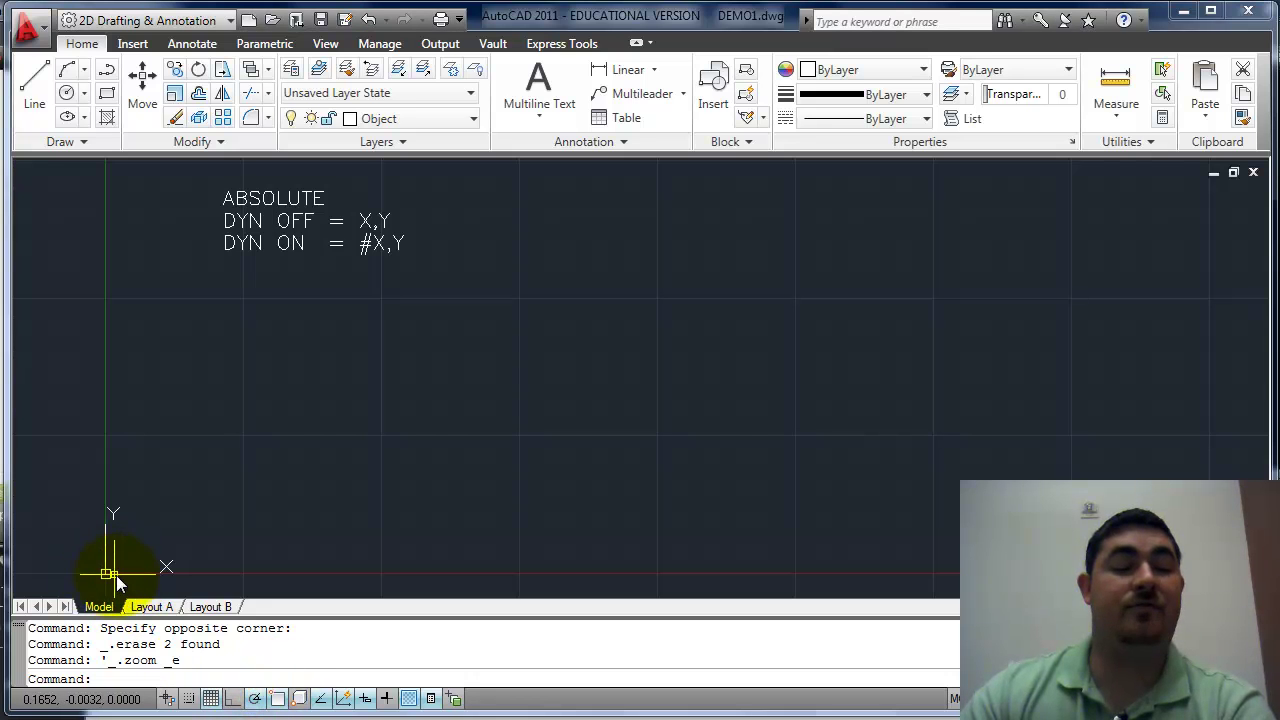
{"action": "mouse_move", "coordinate": [124, 546]}
{"action": "middle_mouse_down"}
{"action": "mouse_move", "coordinate": [337, 388]}
{"action": "mouse_move", "coordinate": [294, 400]}
{"action": "middle_mouse_up"}
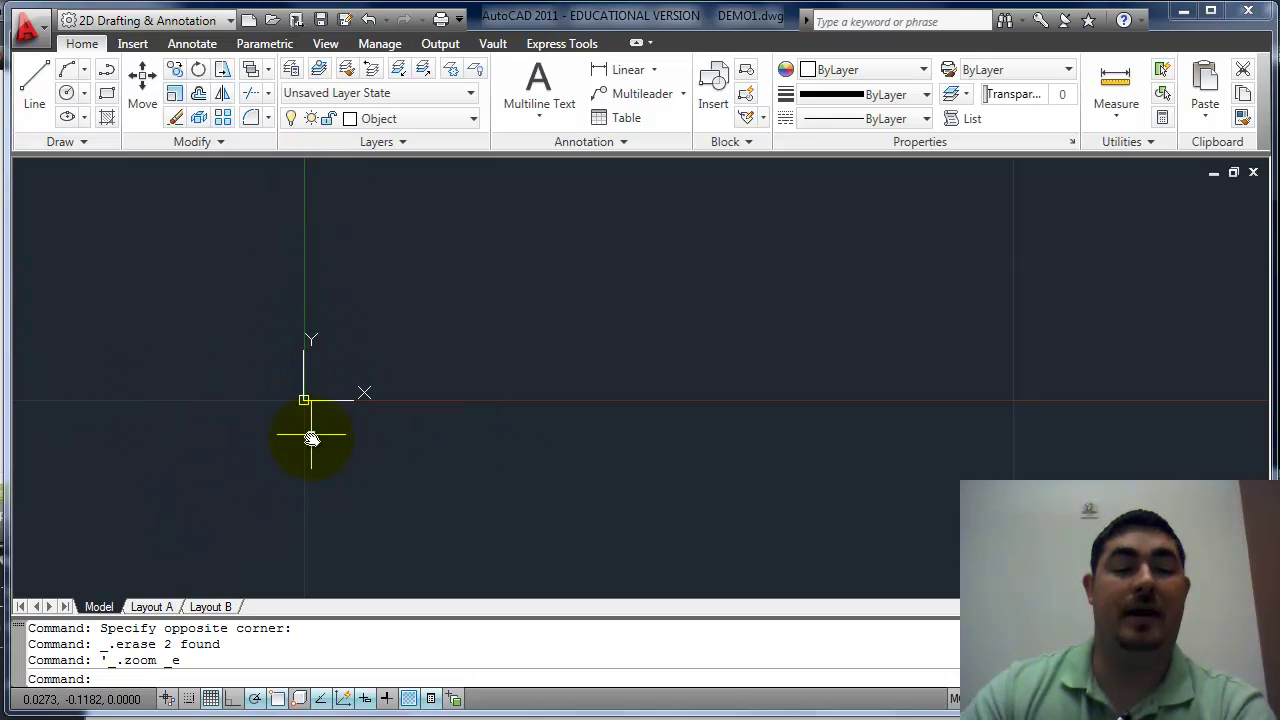
{"action": "scroll", "coordinate": [305, 469], "scroll_direction": "down", "scroll_amount": 2}
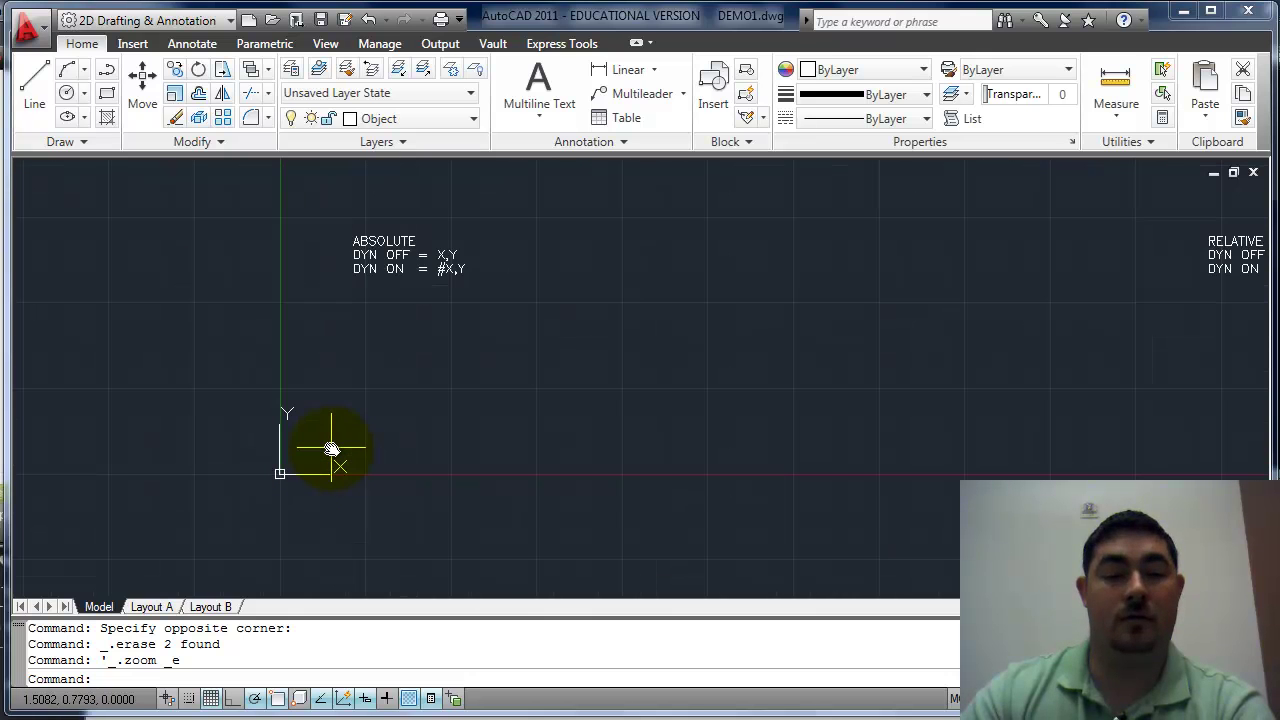
{"action": "middle_click_drag", "start_coordinate": [335, 418], "coordinate": [277, 407]}
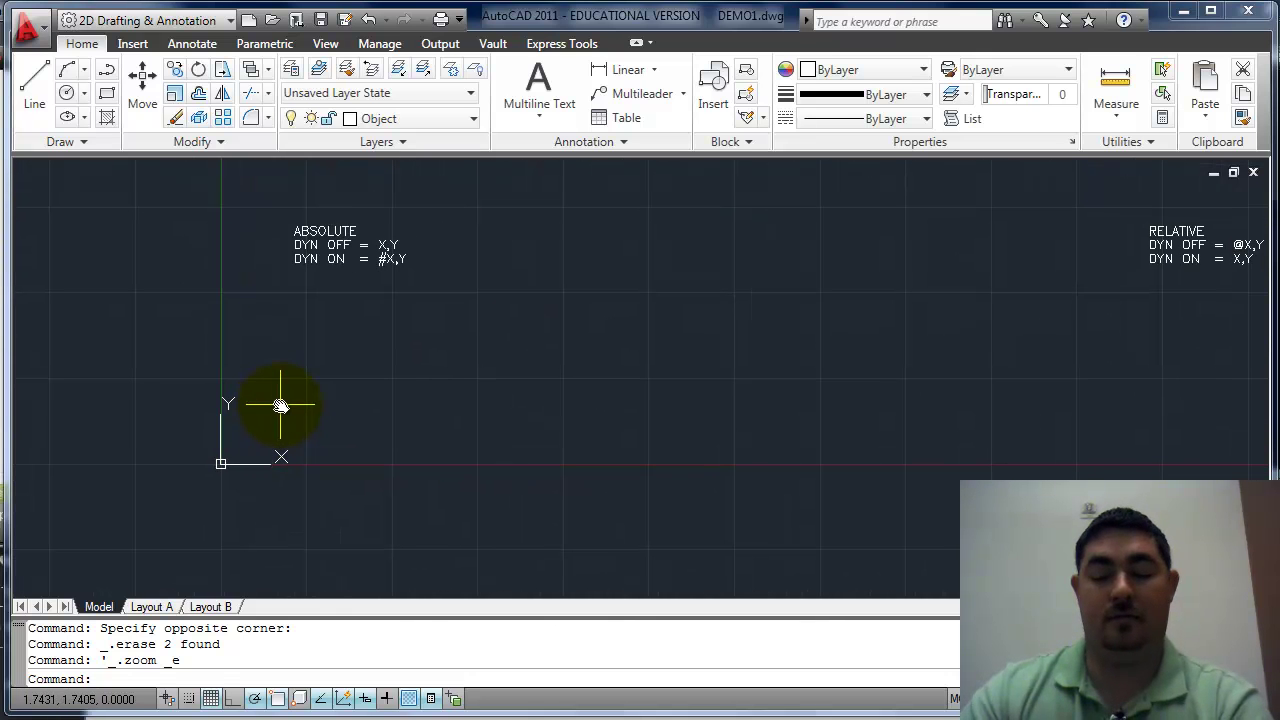
Step: Start a line, enter 0 and 0 in Dynamic Input, then cancel it without drawing anything
{"action": "type", "text": "L"}
{"action": "key", "text": "Return"}
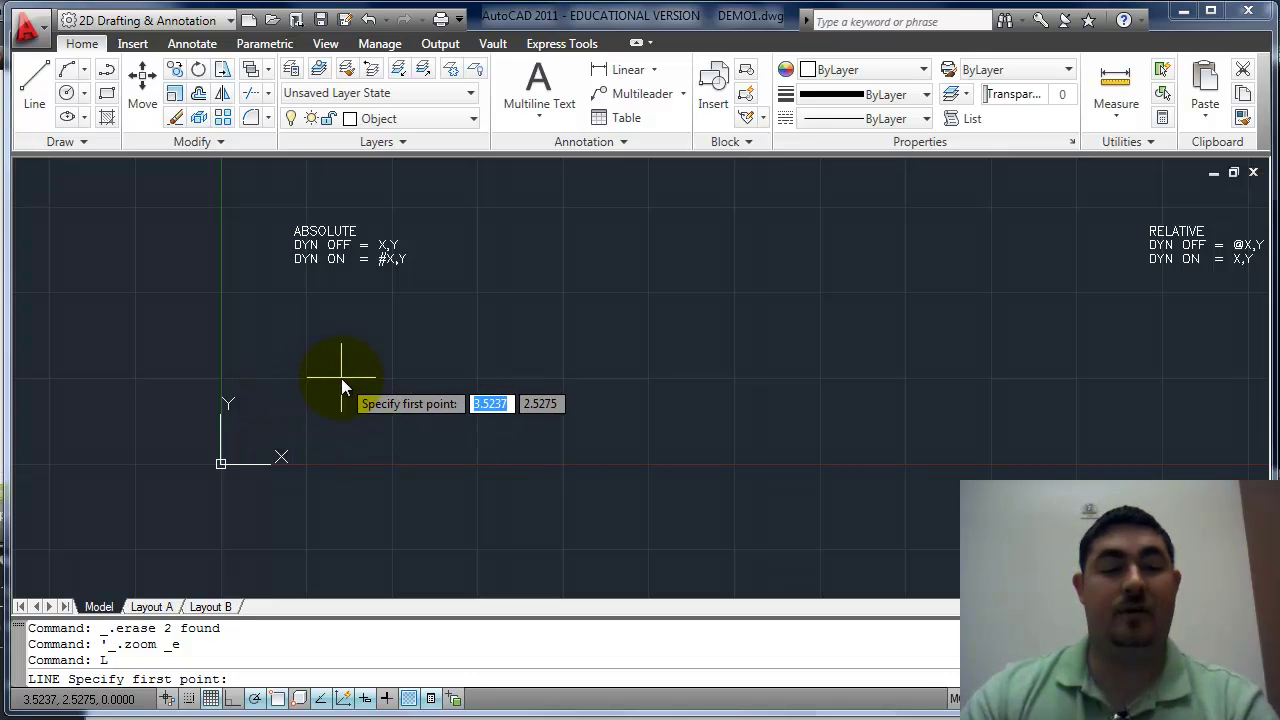
{"action": "type", "text": "0"}
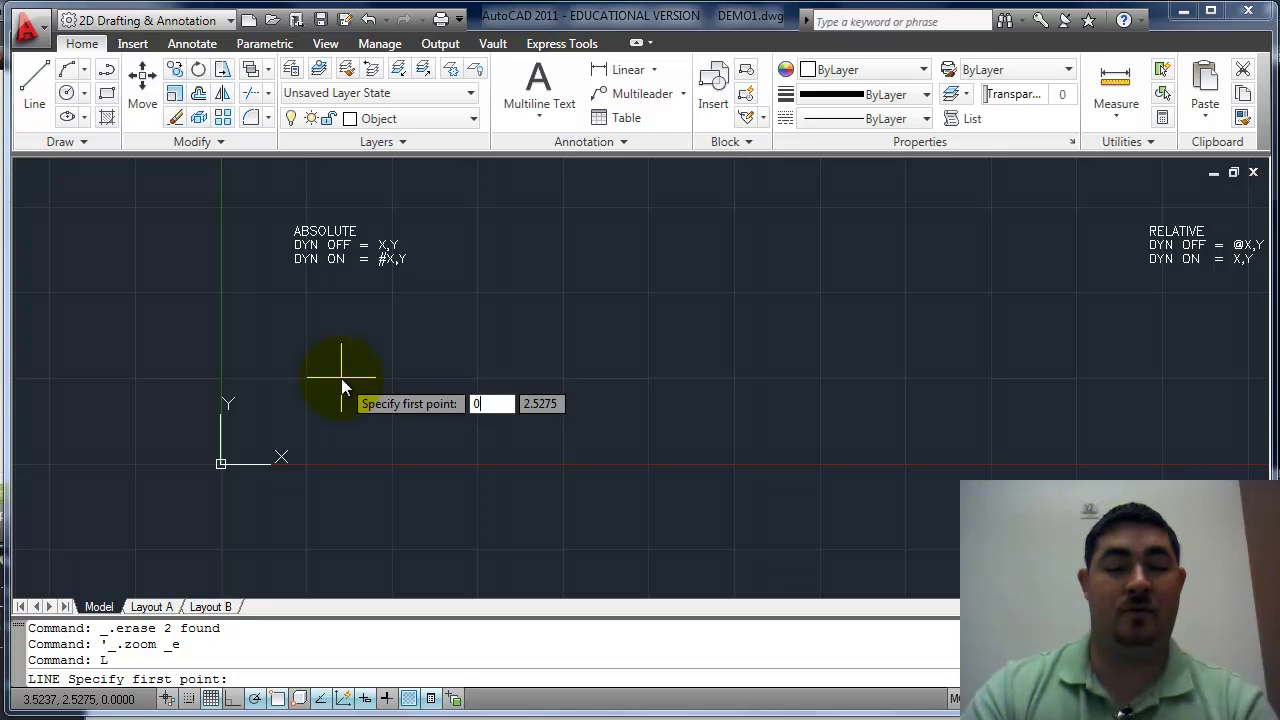
{"action": "key", "text": "Tab"}
{"action": "key", "text": "BackSpace"}
{"action": "type", "text": "0"}
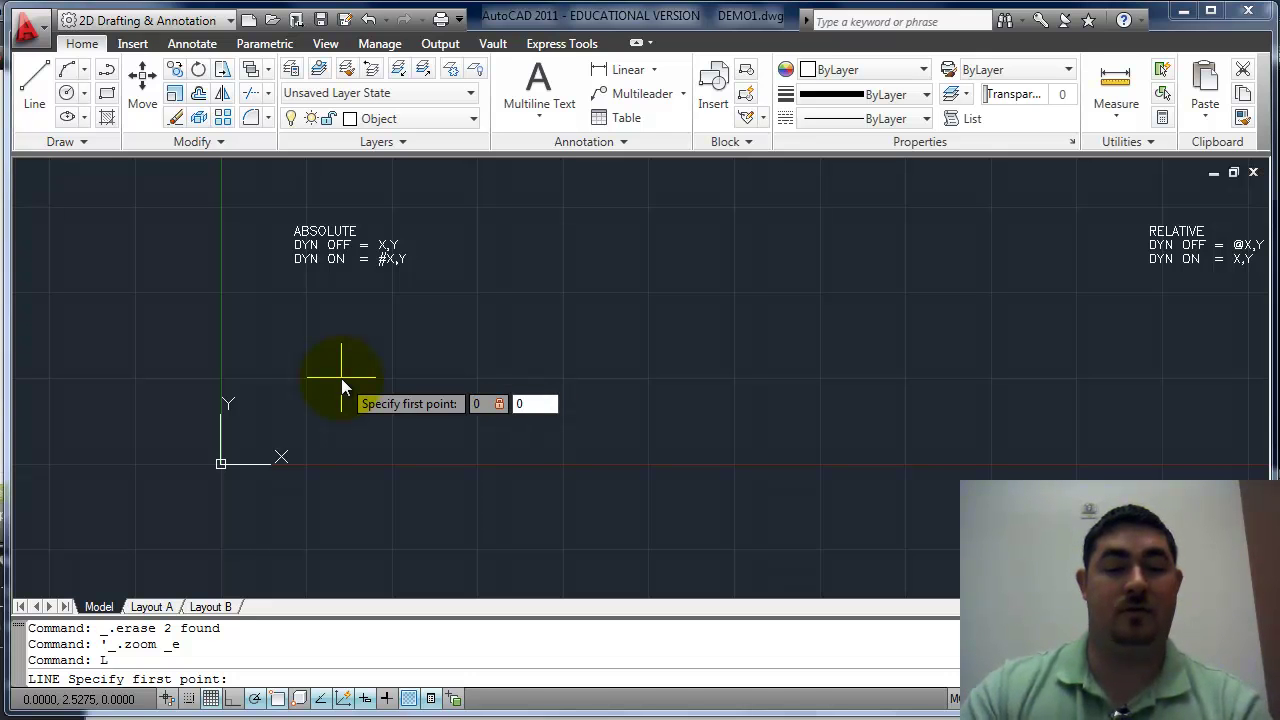
{"action": "key", "text": "Escape"}
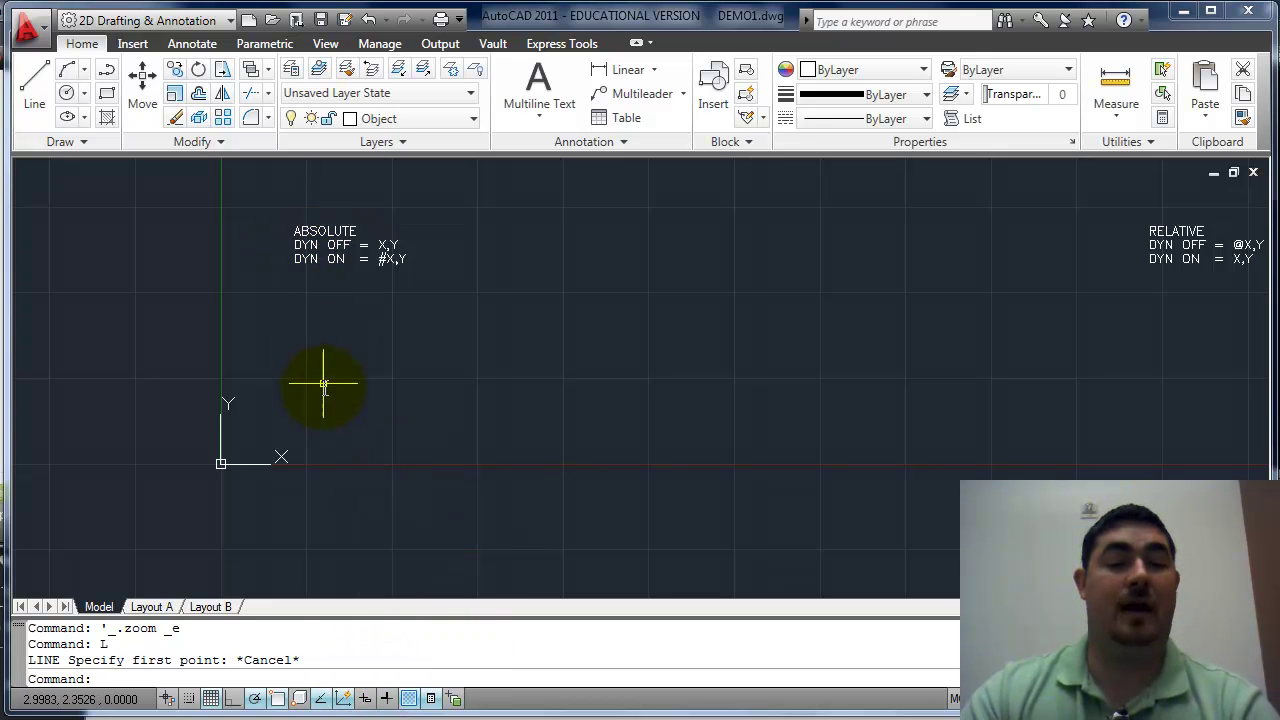
Step: Zoom in, start a line with first point 0,0, and switch polar tracking off
{"action": "mouse_move", "coordinate": [327, 394]}
{"action": "middle_mouse_down"}
{"action": "mouse_move", "coordinate": [337, 434]}
{"action": "mouse_move", "coordinate": [345, 422]}
{"action": "middle_mouse_up"}
{"action": "scroll", "coordinate": [334, 391], "scroll_direction": "up", "scroll_amount": 2}
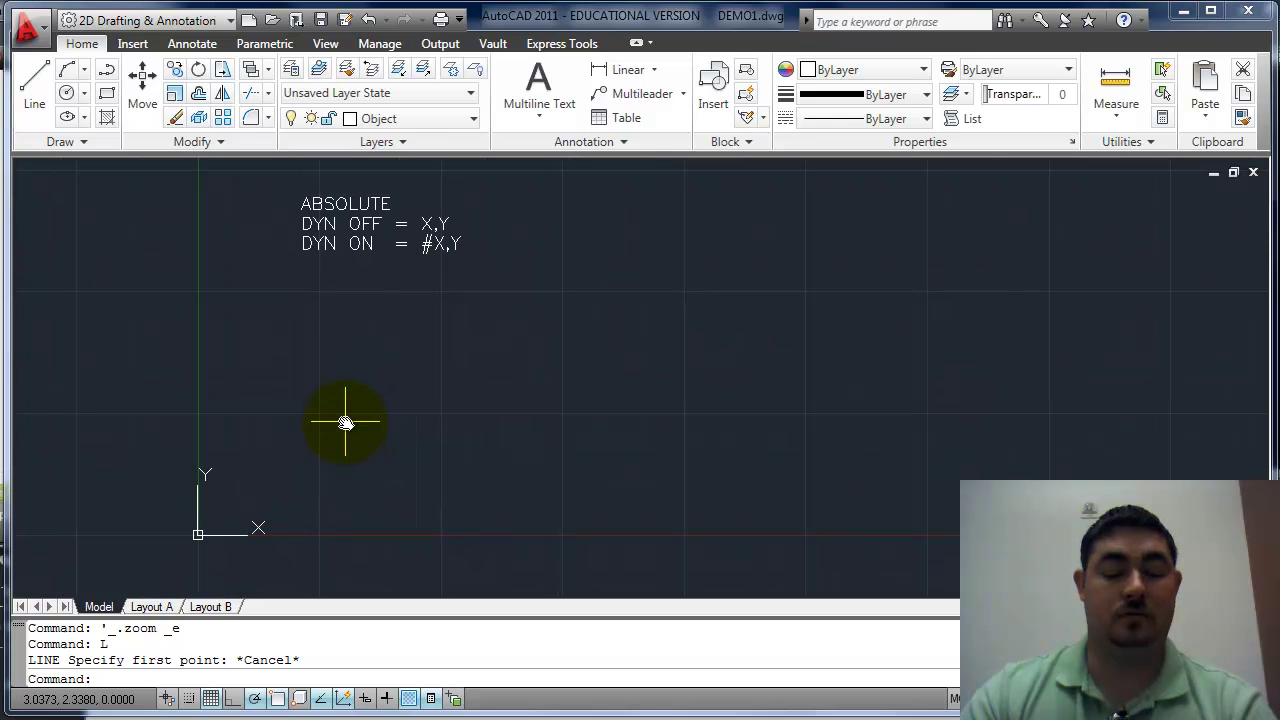
{"action": "key", "text": "Return"}
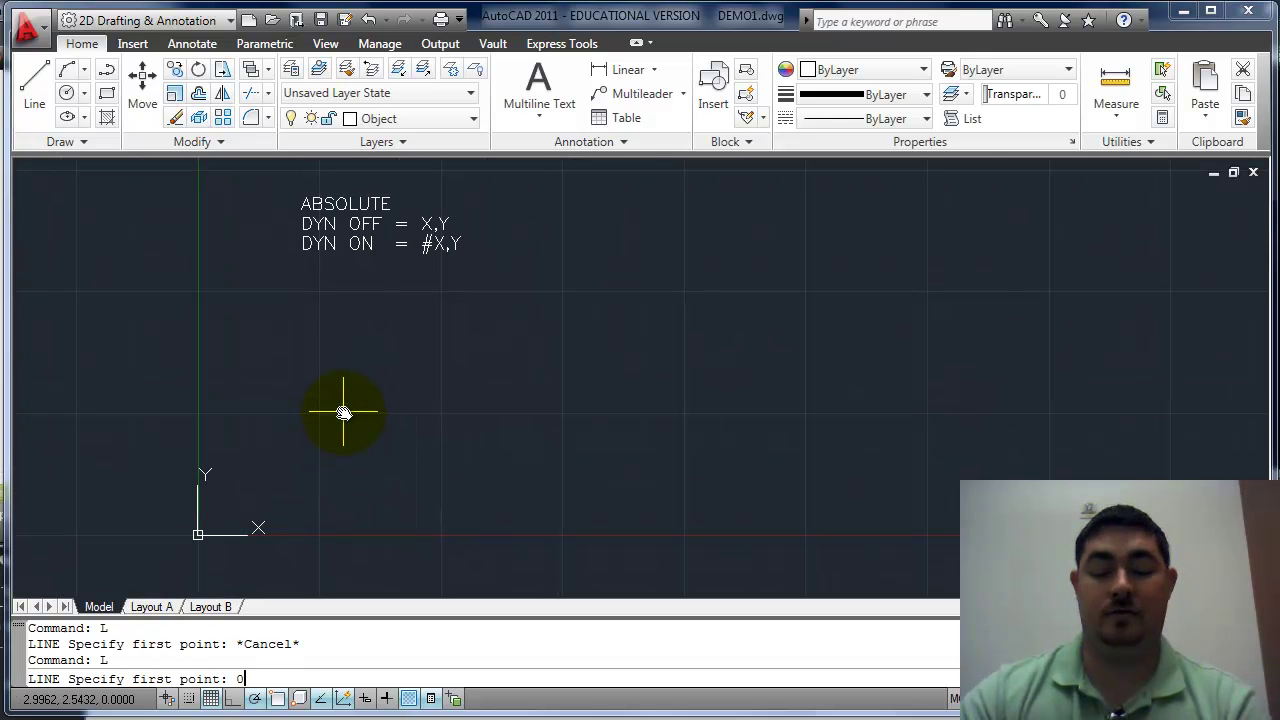
{"action": "key", "text": "Return"}
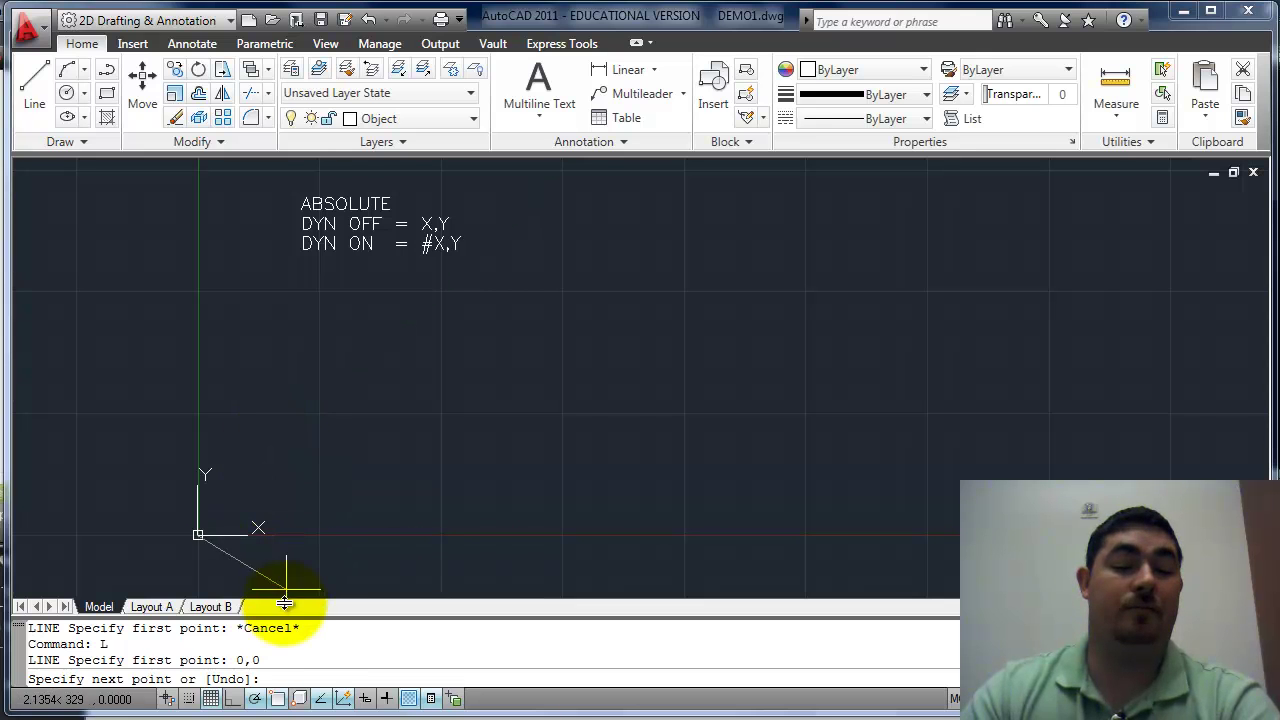
{"action": "left_click", "coordinate": [254, 698]}
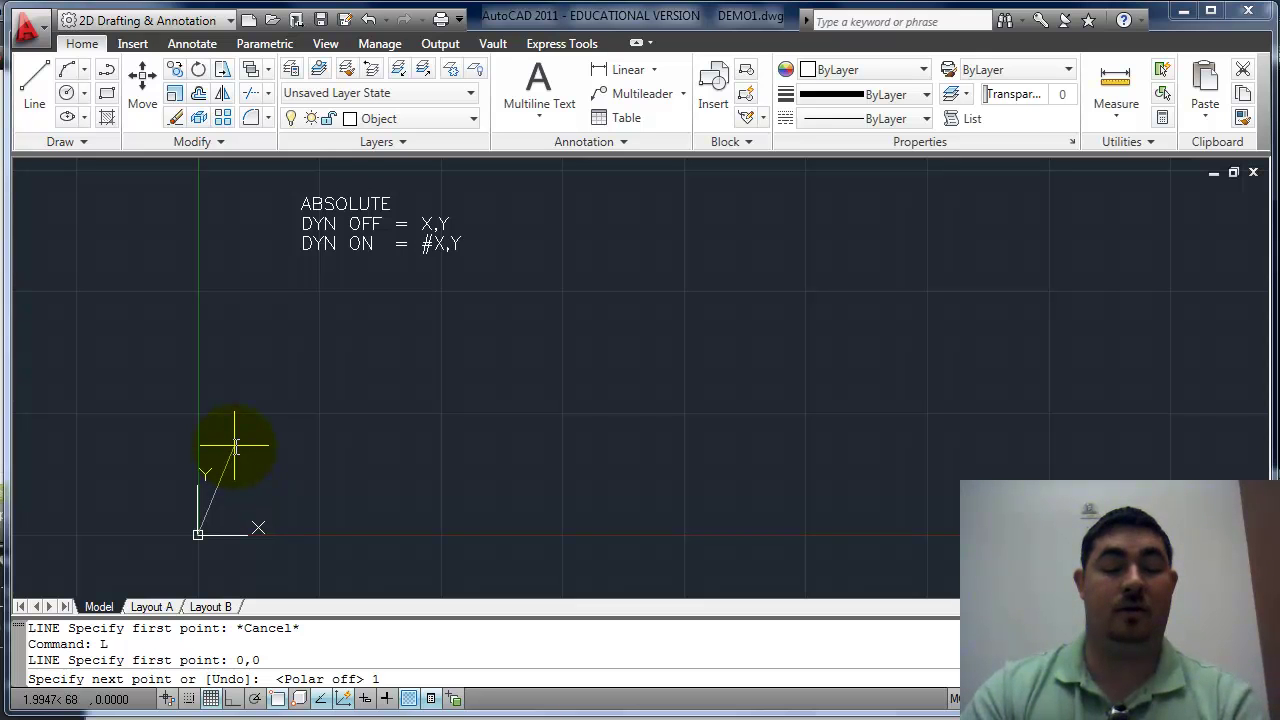
Step: Draw segments from 0,0 to 1,2 and 4,2, undo a stray 0,-1 point, then continue to 4,1
{"action": "type", "text": "1,2"}
{"action": "key", "text": "Return"}
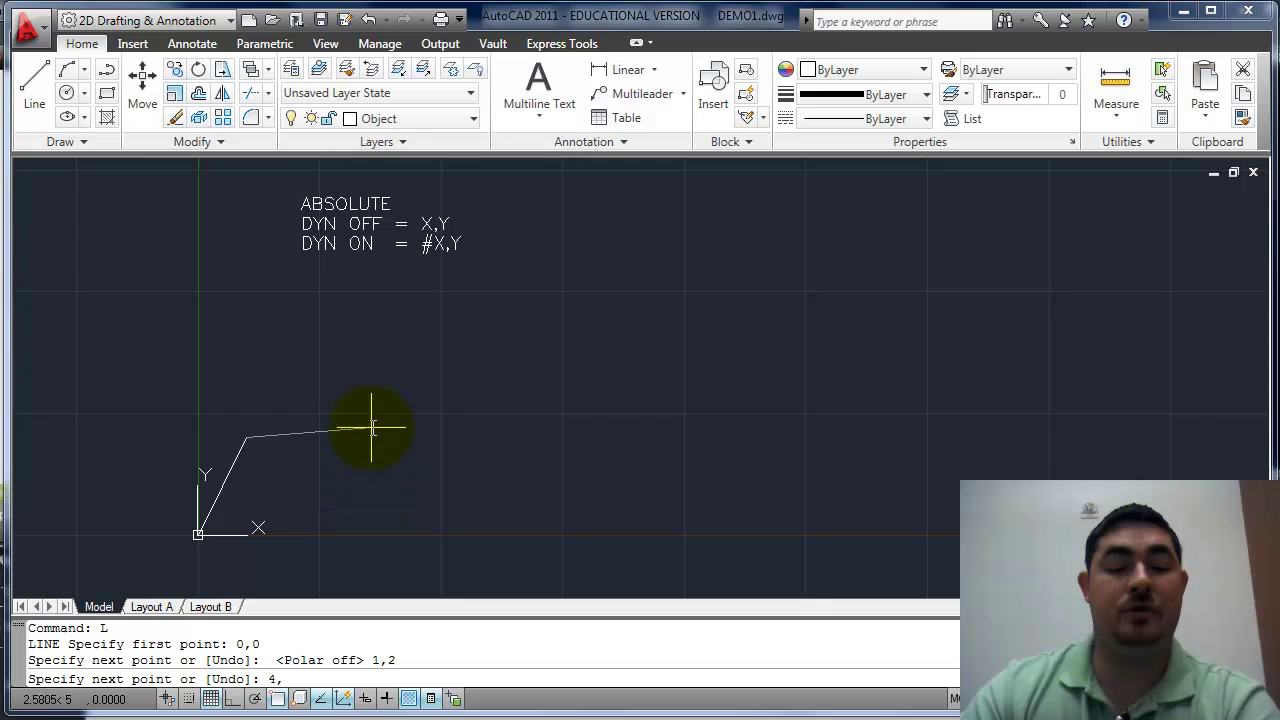
{"action": "key", "text": "Return"}
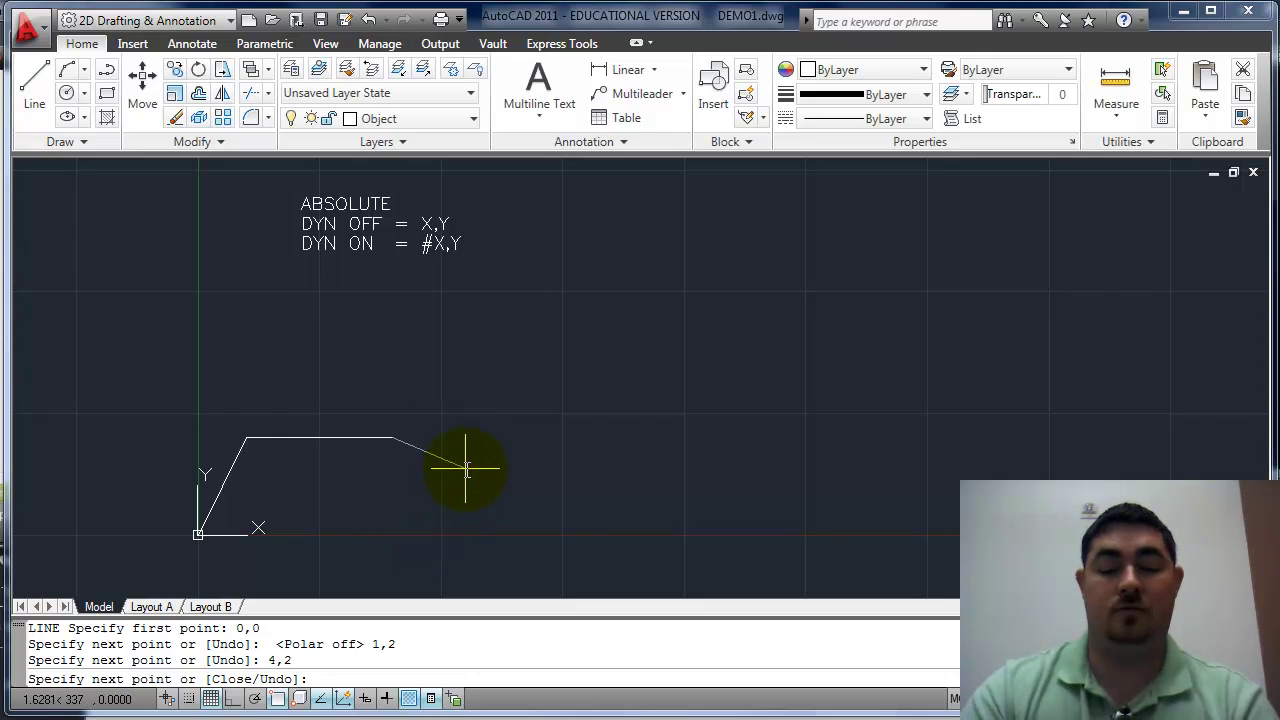
{"action": "type", "text": "0,-1"}
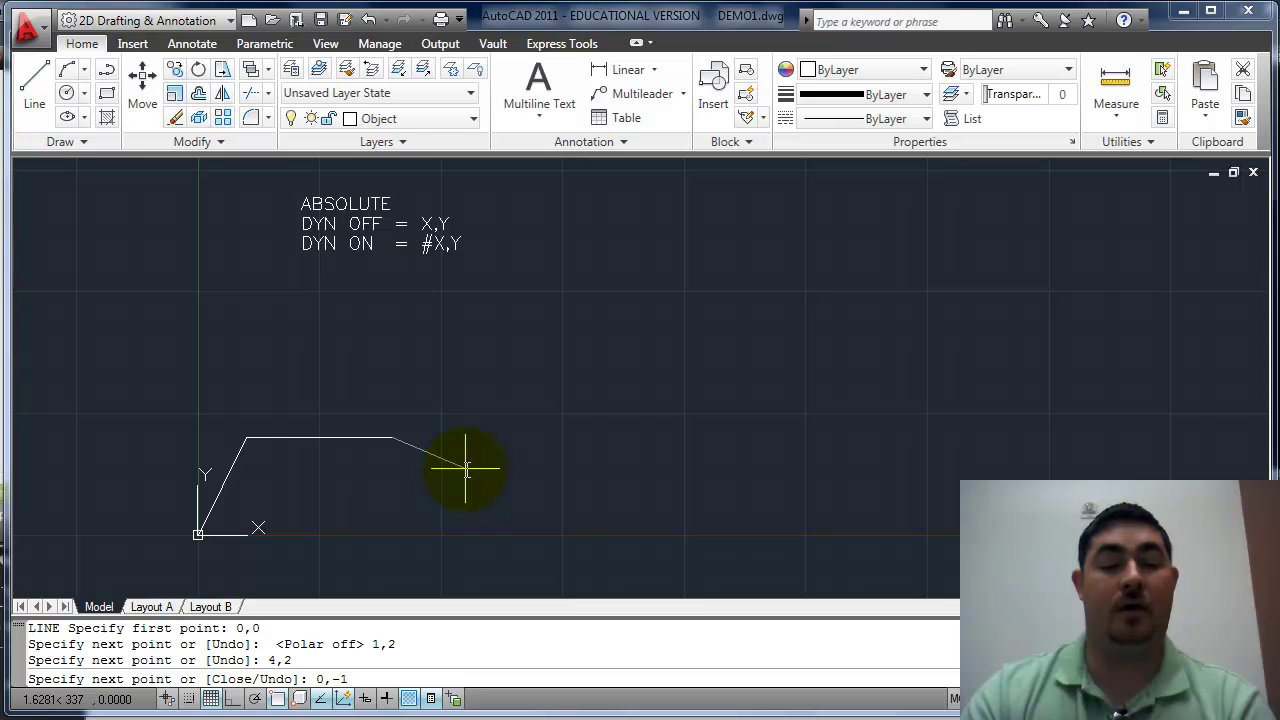
{"action": "key", "text": "Return"}
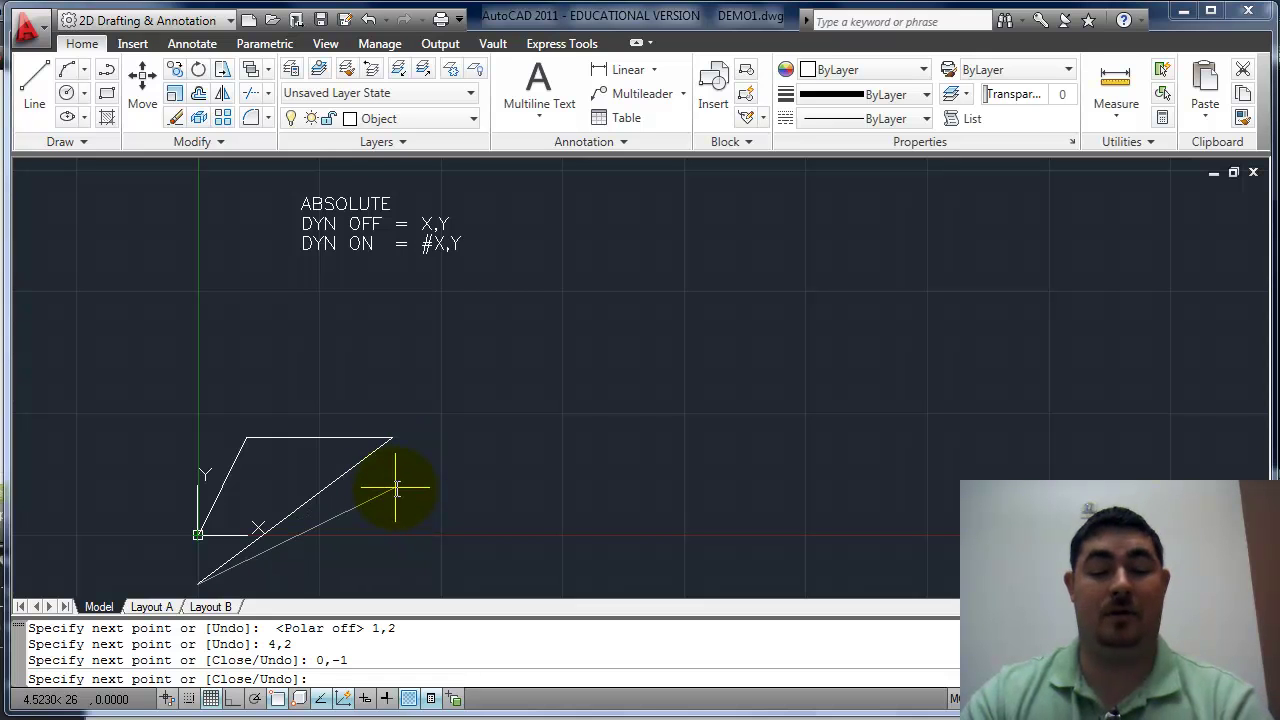
{"action": "type", "text": "U"}
{"action": "key", "text": "Return"}
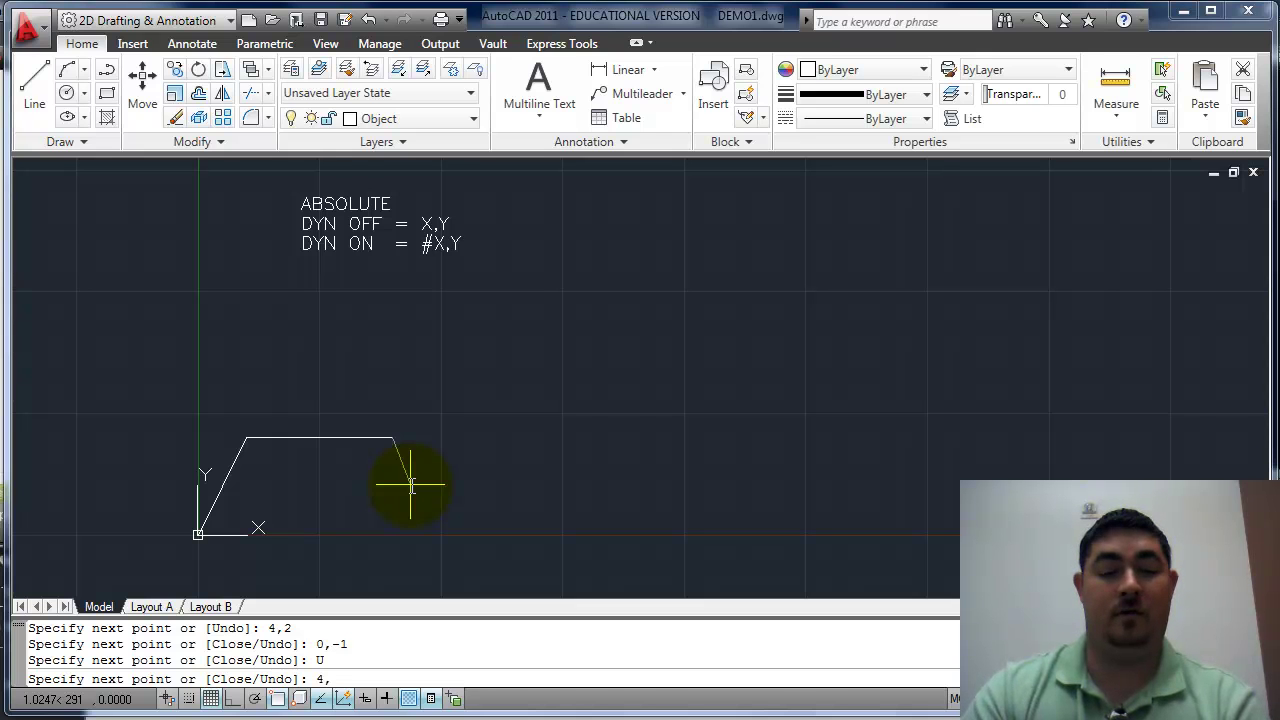
{"action": "type", "text": "4,1"}
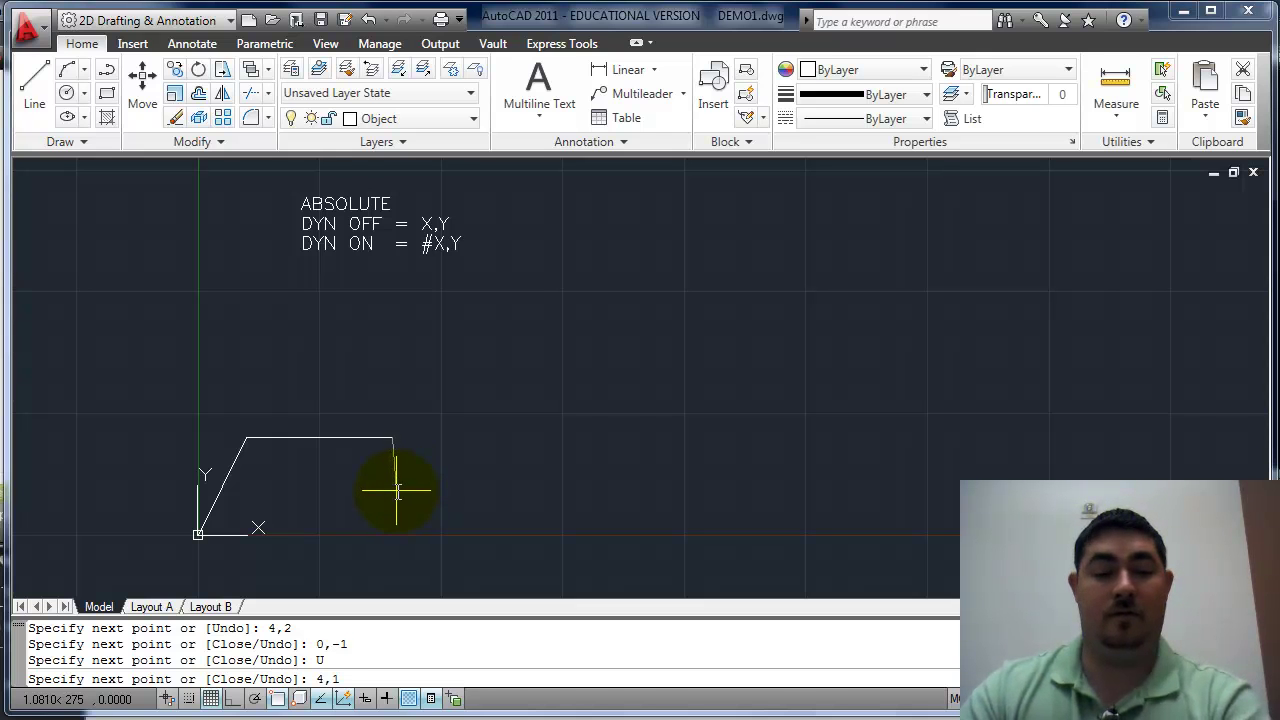
{"action": "key", "text": "Return"}
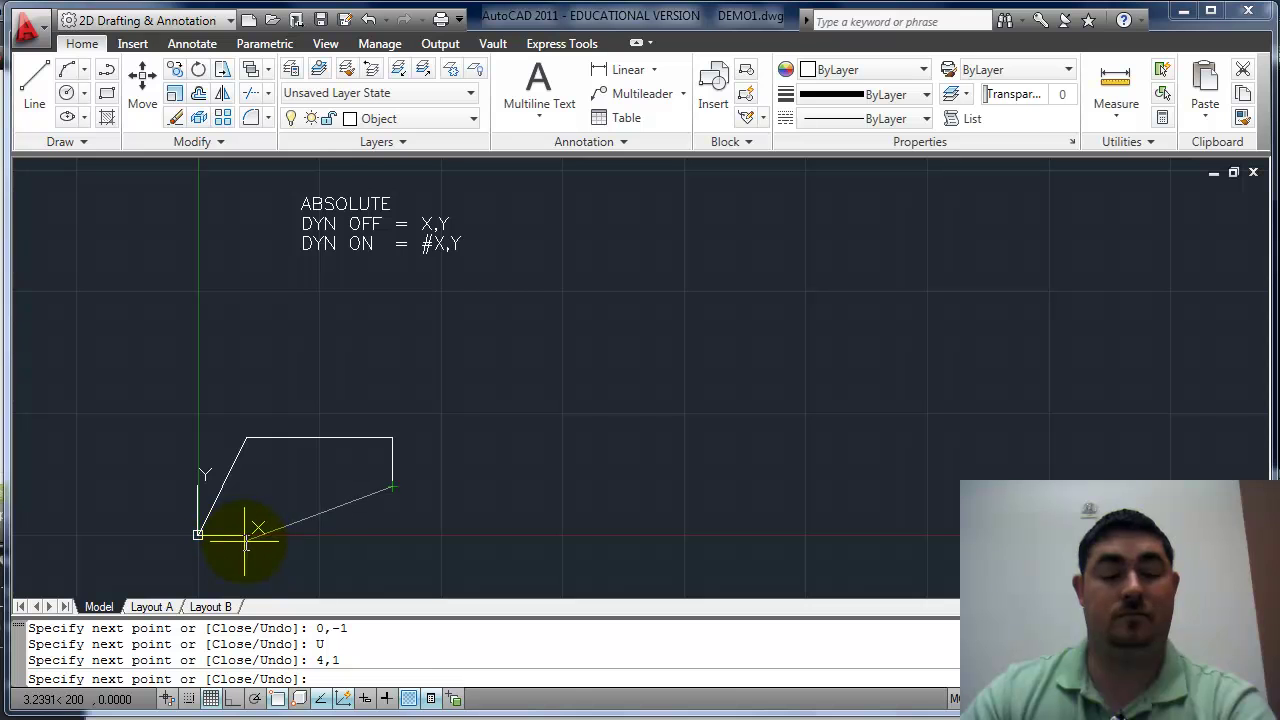
Step: Turn on dynamic input, draw a segment to absolute point #2,1, and end the line
{"action": "left_click", "coordinate": [365, 698]}
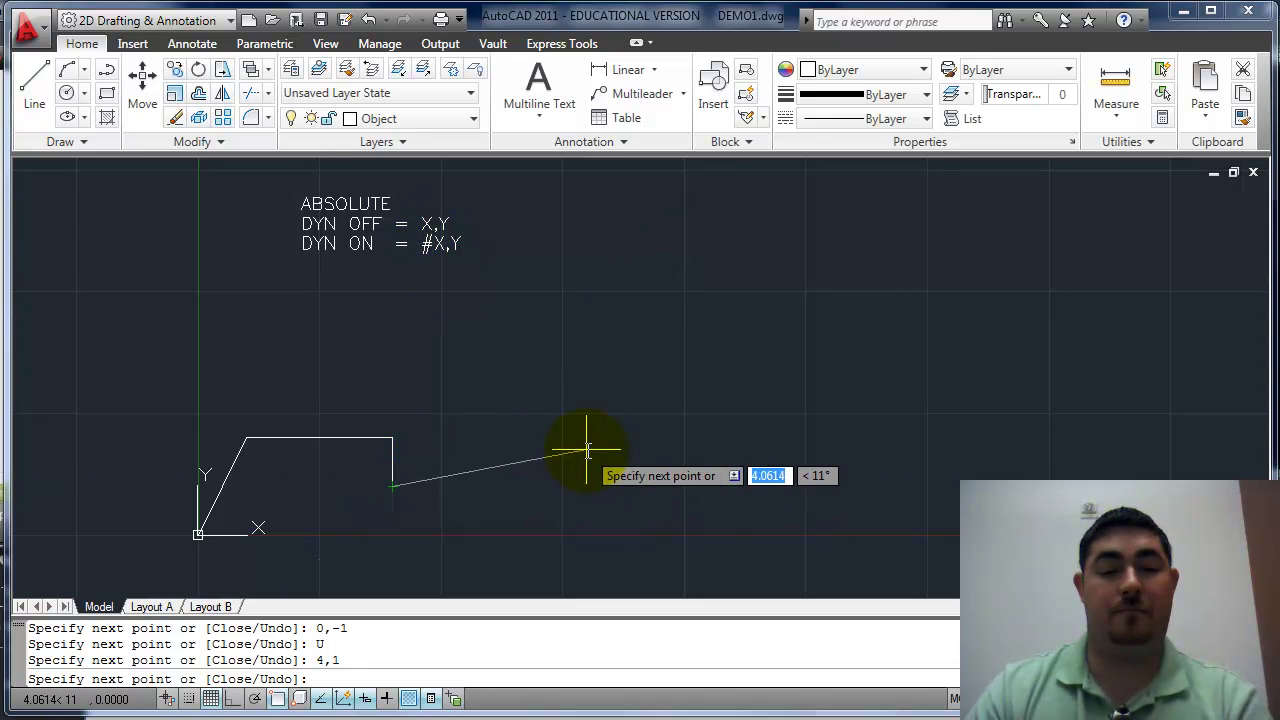
{"action": "type", "text": "#"}
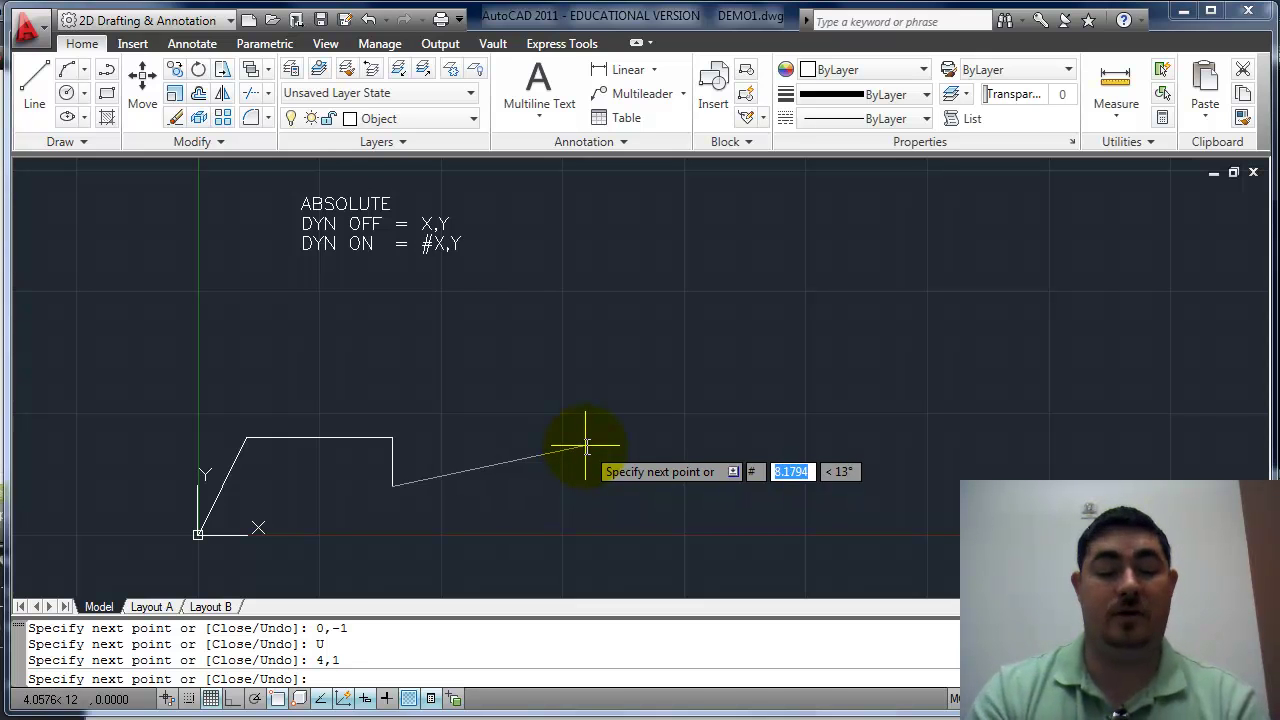
{"action": "type", "text": "2"}
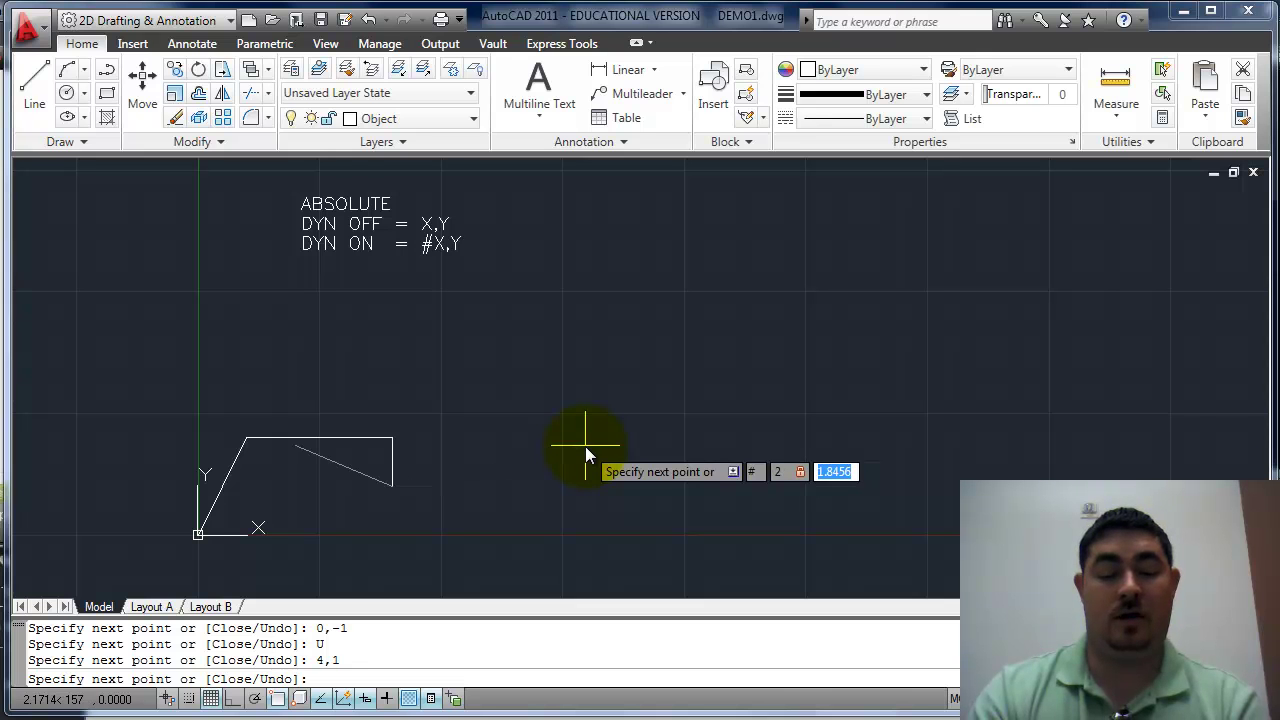
{"action": "key", "text": "Tab"}
{"action": "type", "text": "1"}
{"action": "key", "text": "Return"}
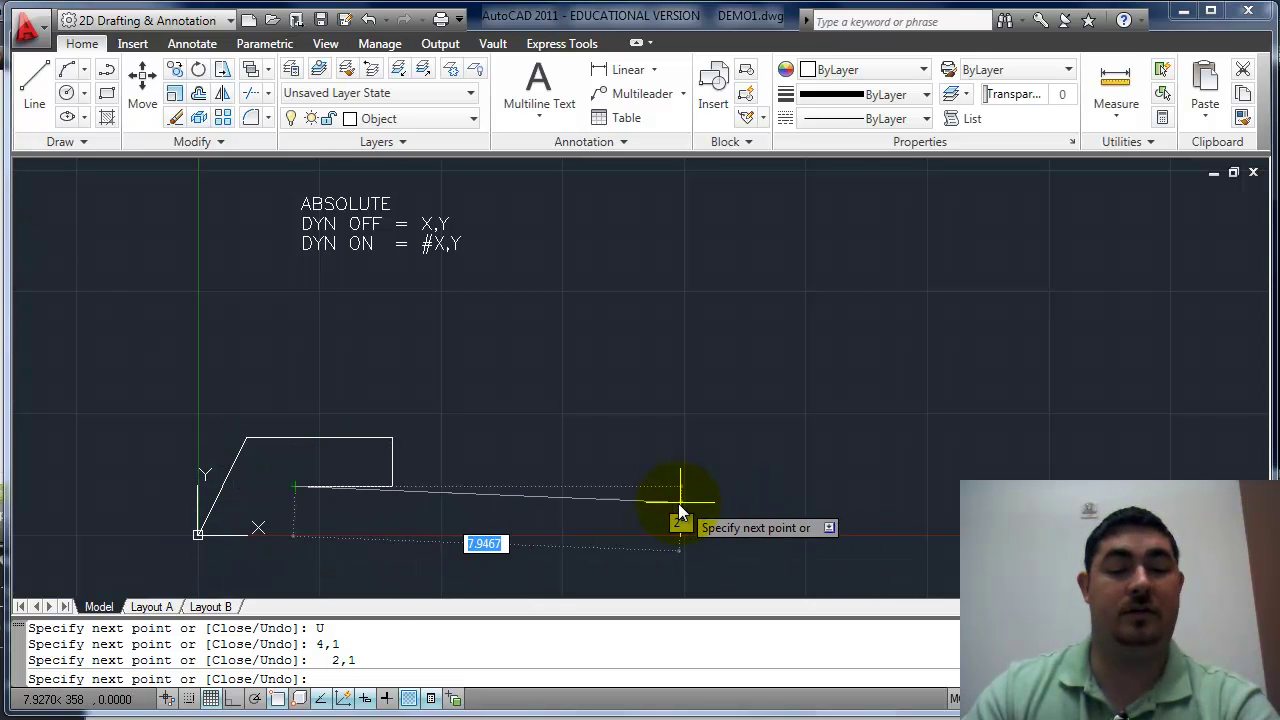
{"action": "key", "text": "Return"}
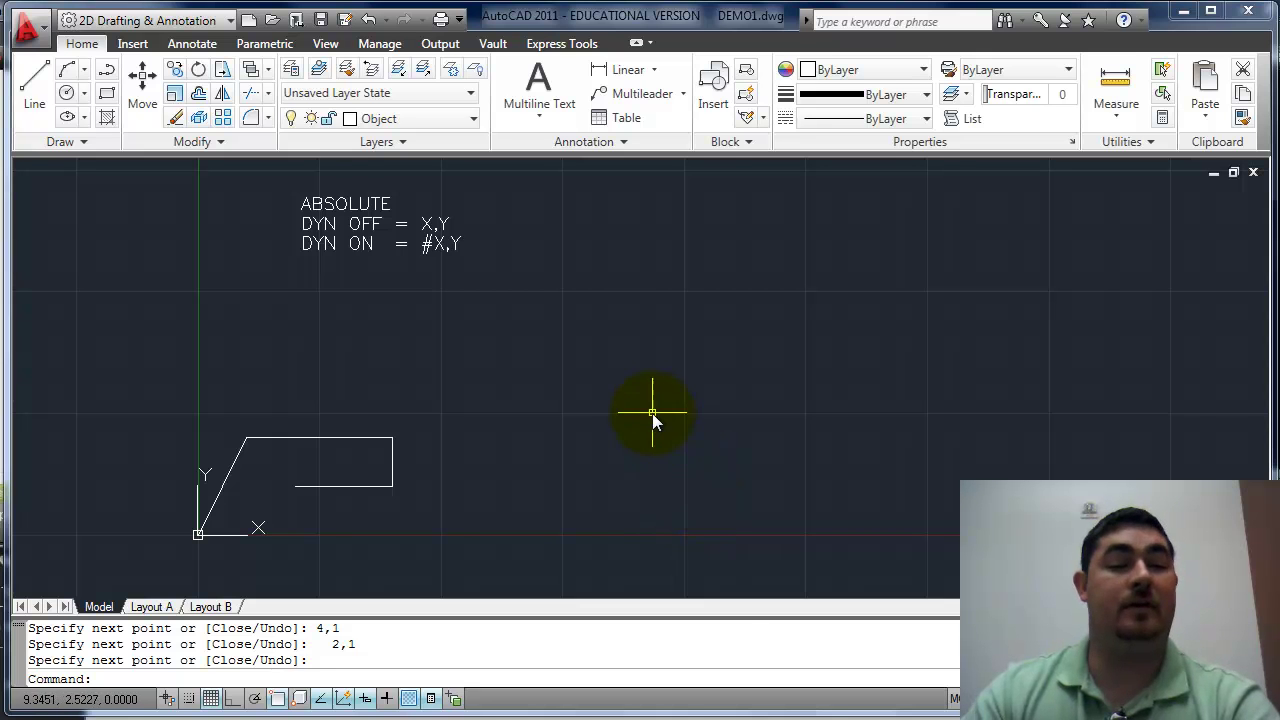
Step: Beside the RELATIVE note, start a line at a picked point and draw a 3,0 segment
{"action": "mouse_move", "coordinate": [1195, 440]}
{"action": "middle_mouse_down"}
{"action": "mouse_move", "coordinate": [109, 477]}
{"action": "mouse_move", "coordinate": [8, 445]}
{"action": "middle_mouse_up"}
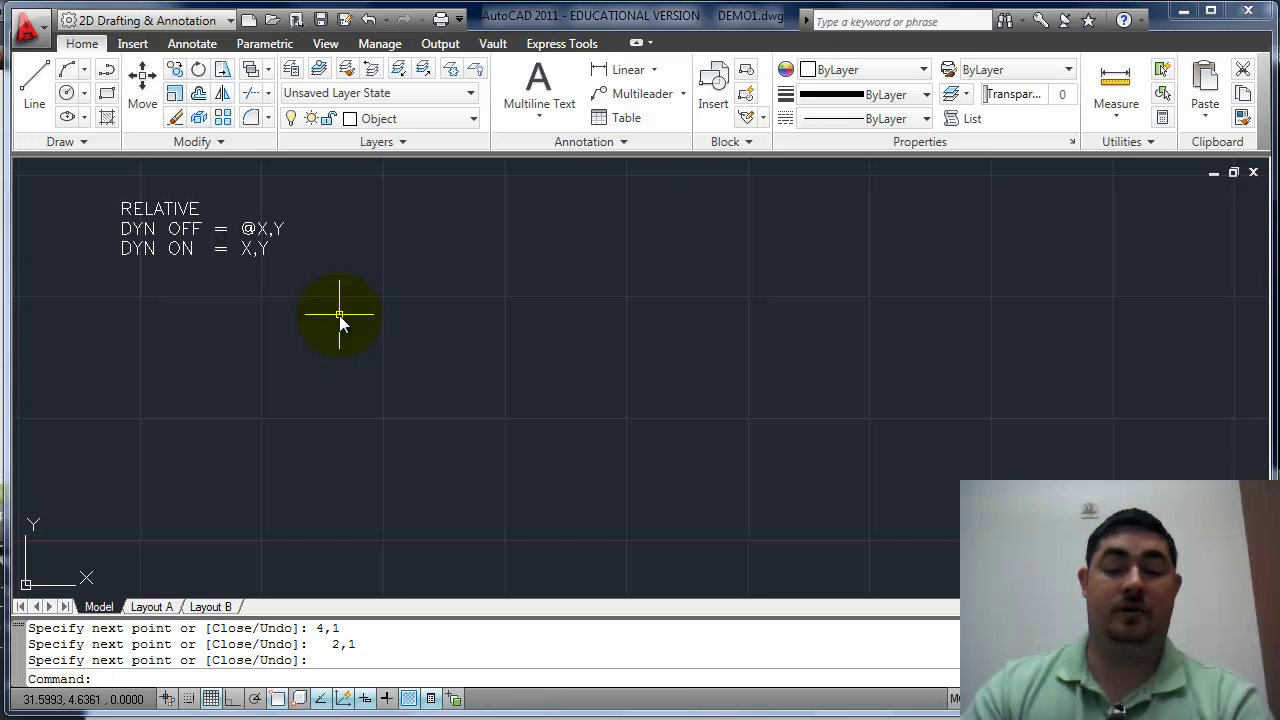
{"action": "type", "text": "L"}
{"action": "key", "text": "Return"}
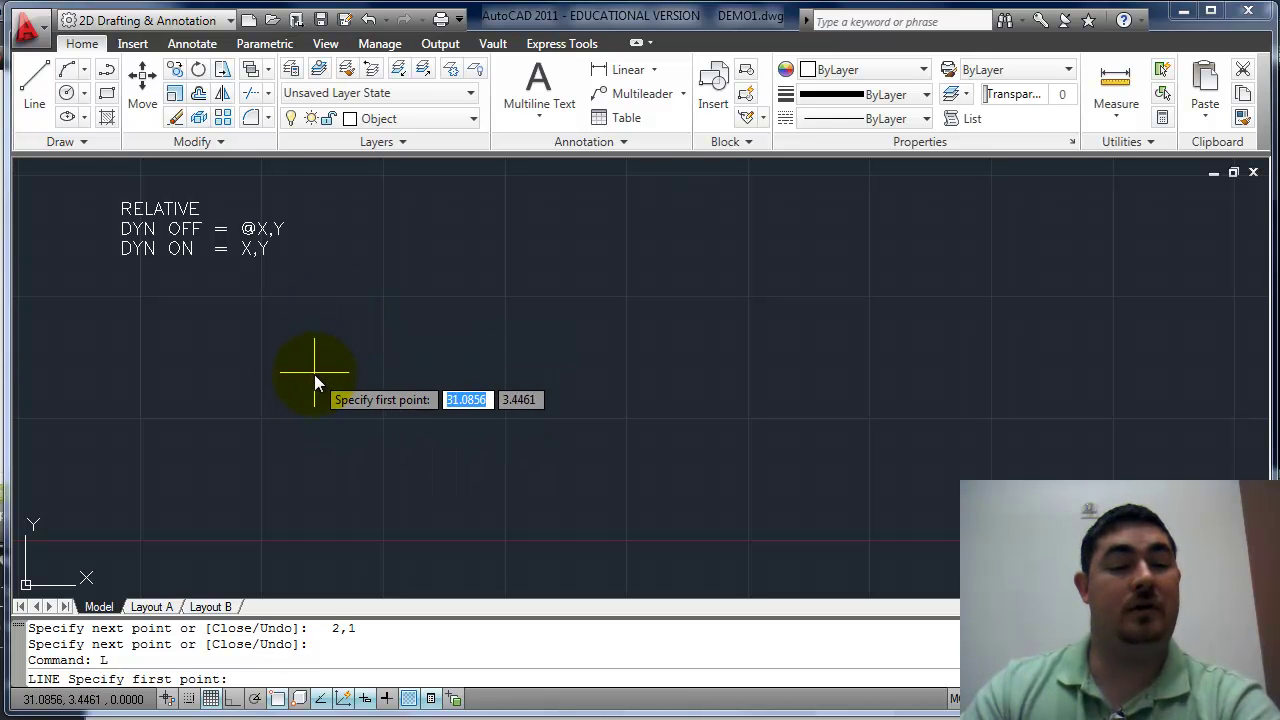
{"action": "left_click", "coordinate": [313, 355]}
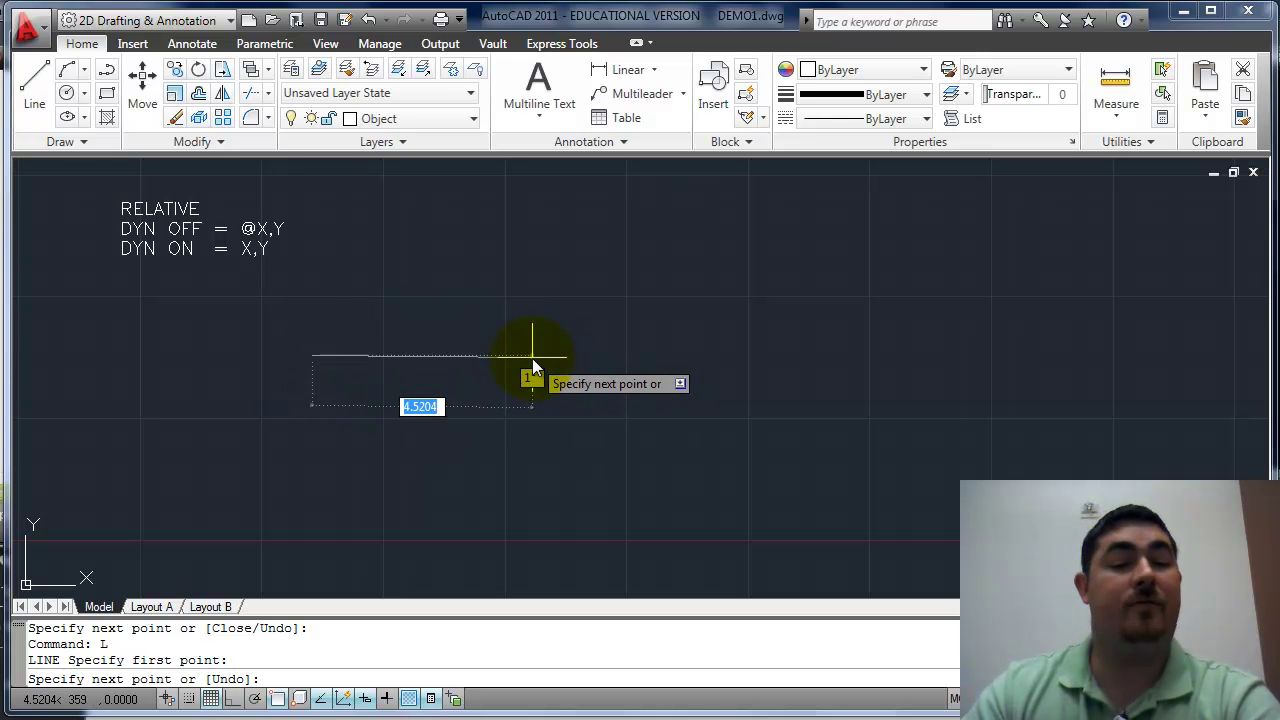
{"action": "type", "text": "3"}
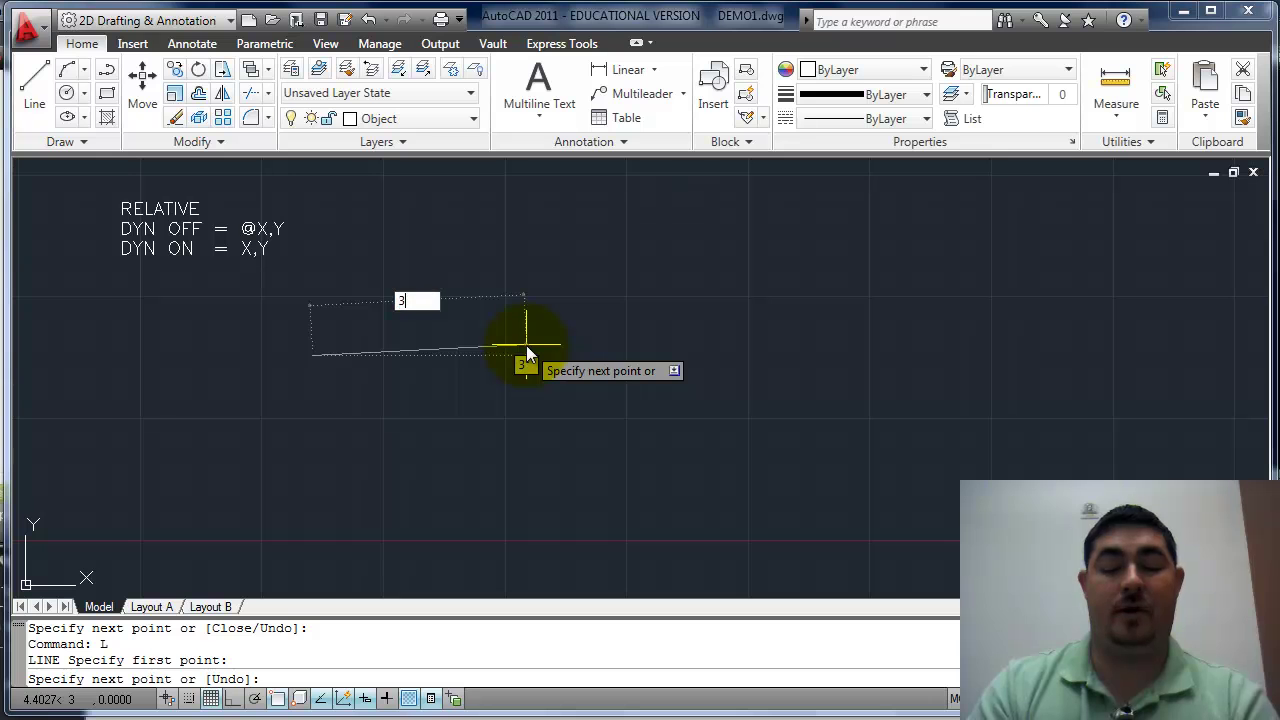
{"action": "key", "text": "Tab"}
{"action": "type", "text": "0"}
{"action": "key", "text": "Return"}
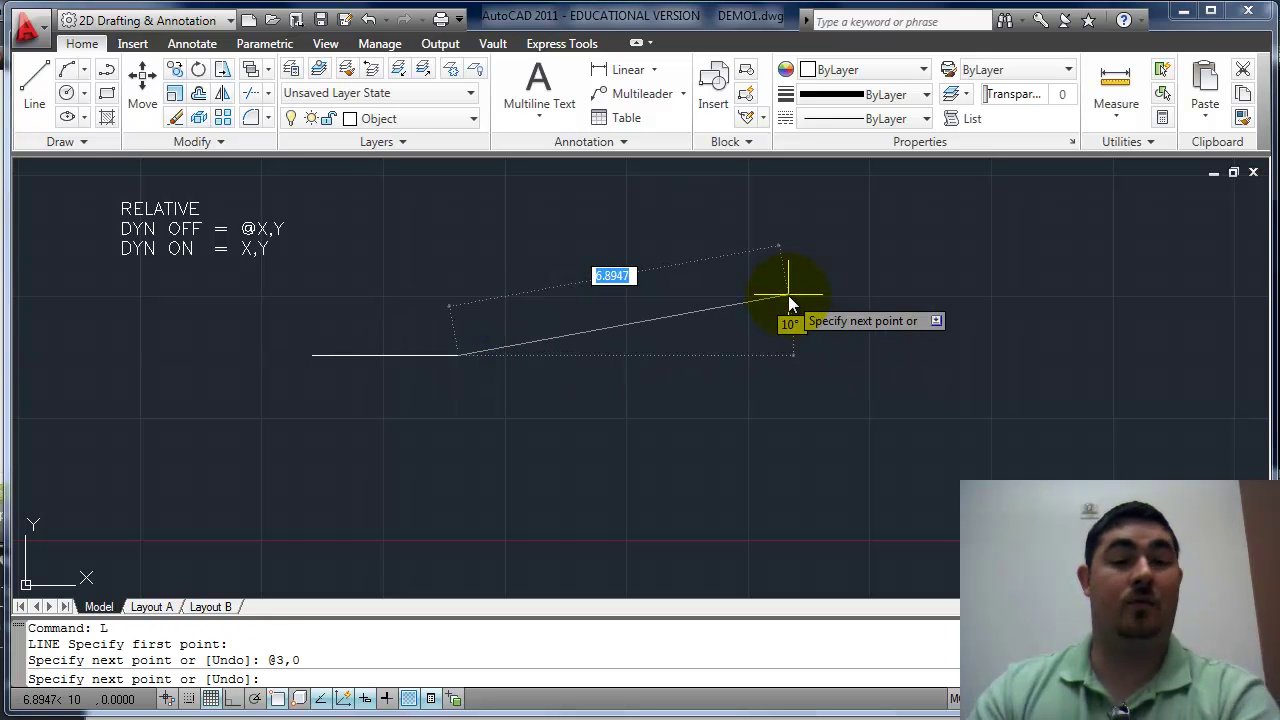
Step: Add relative segments 0,-1, -2,0 and -1,-1, then end the open line
{"action": "type", "text": "0,"}
{"action": "type", "text": "-"}
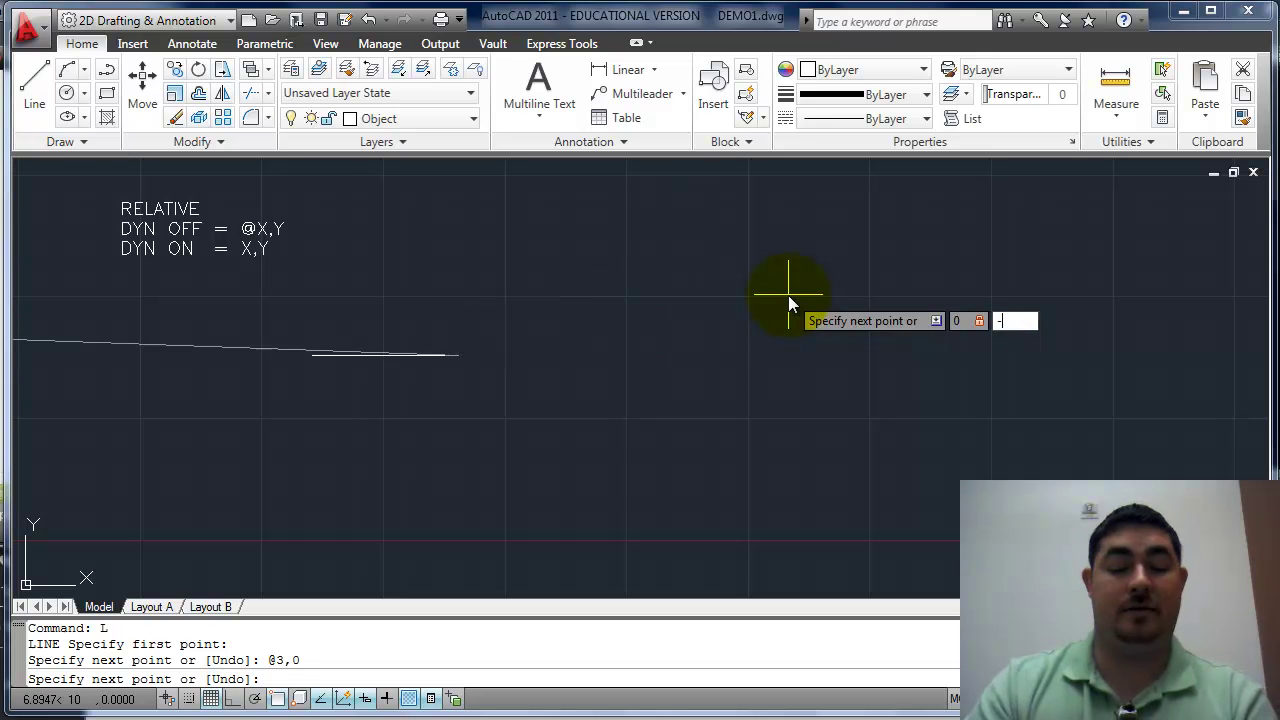
{"action": "type", "text": "1"}
{"action": "key", "text": "Return"}
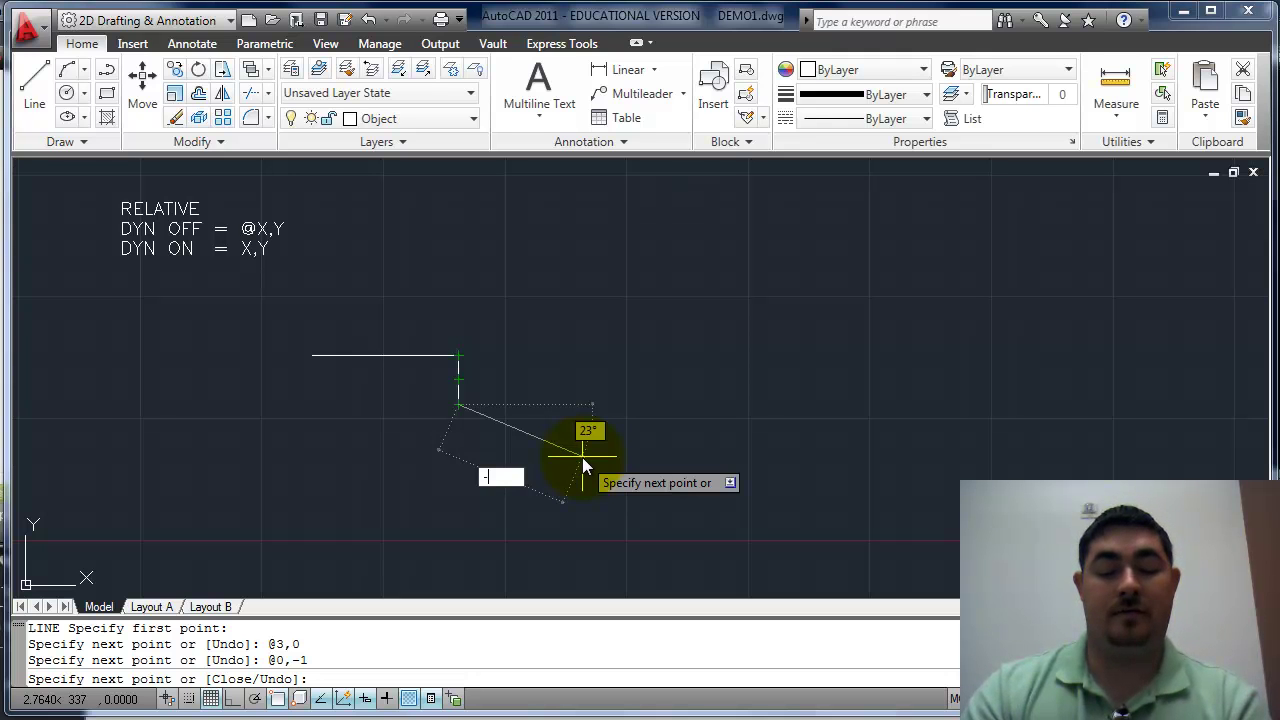
{"action": "type", "text": ",0"}
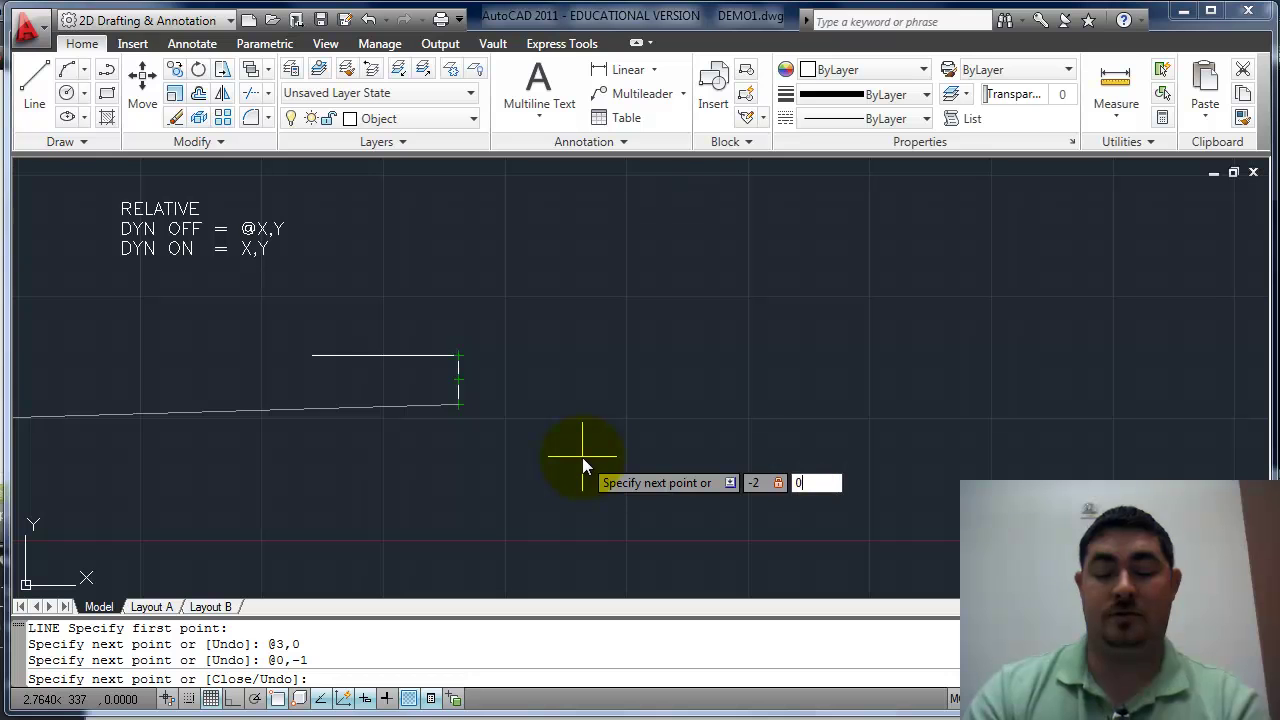
{"action": "key", "text": "Return"}
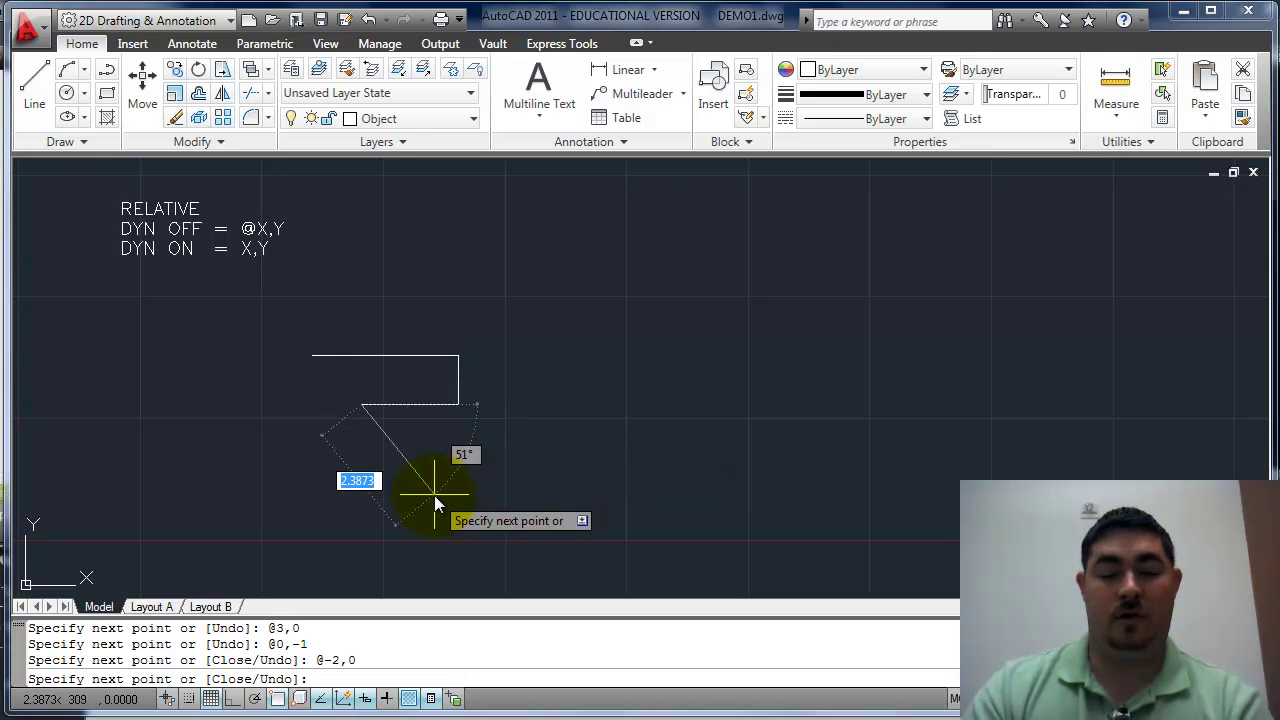
{"action": "type", "text": "-1,-1"}
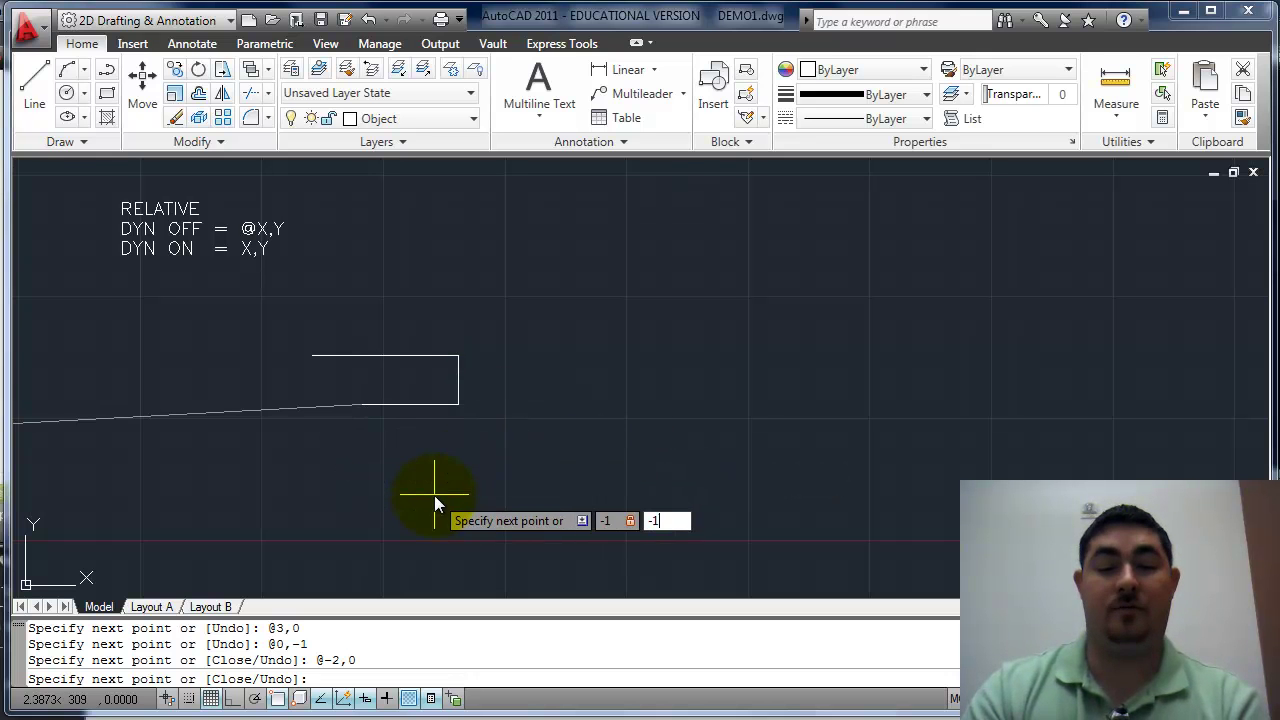
{"action": "key", "text": "Return"}
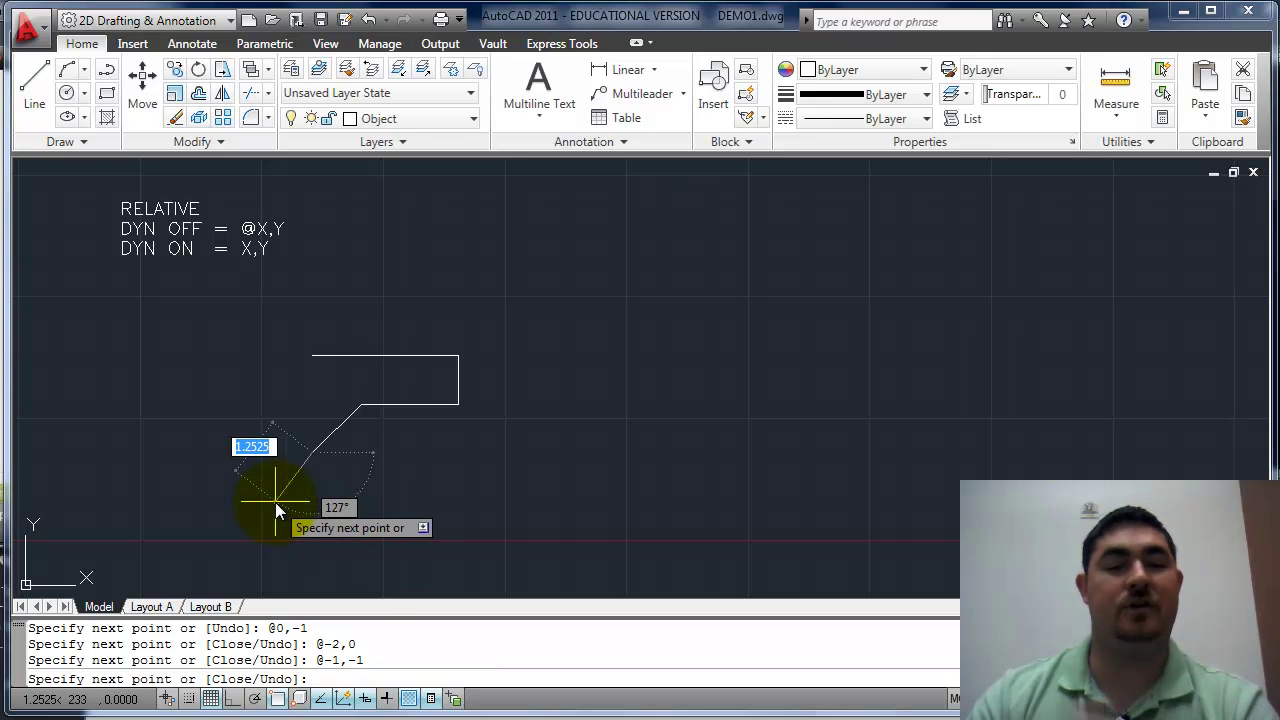
{"action": "key", "text": "Return"}
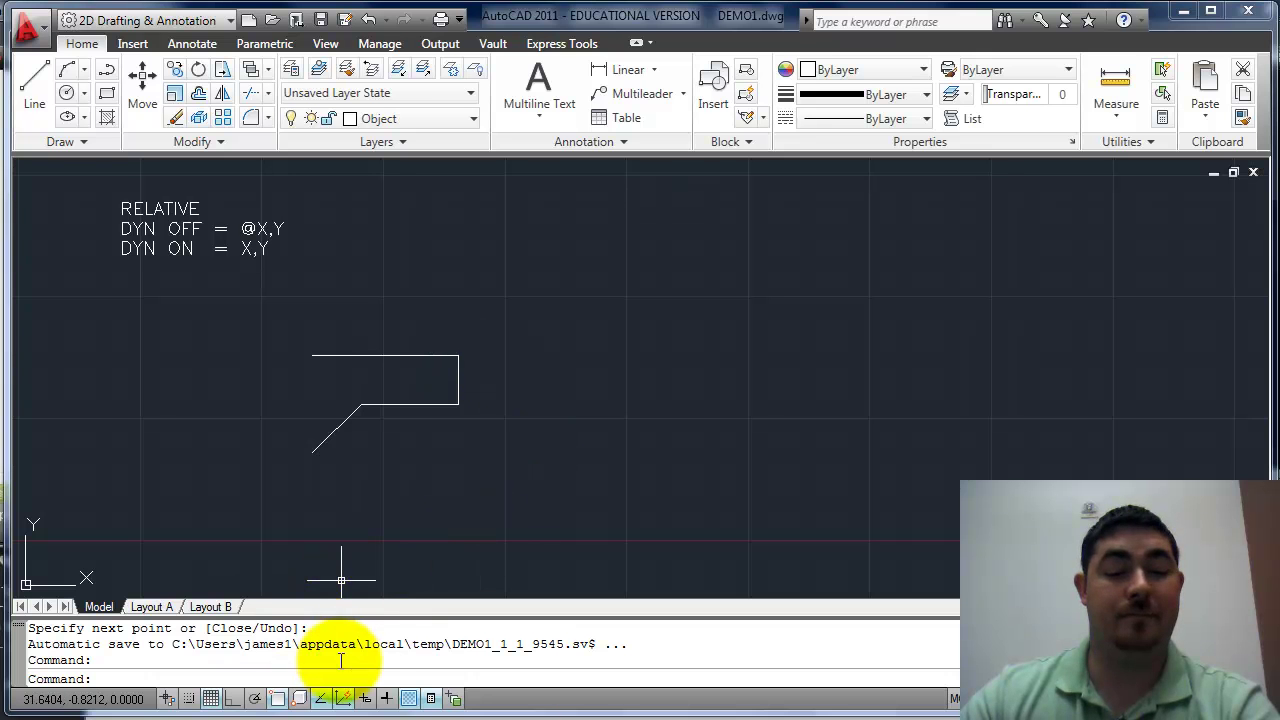
Step: Below the RELATIVE POLAR note, start a line with a 5-unit leg at 30°
{"action": "middle_click_drag", "start_coordinate": [1186, 306], "coordinate": [91, 306]}
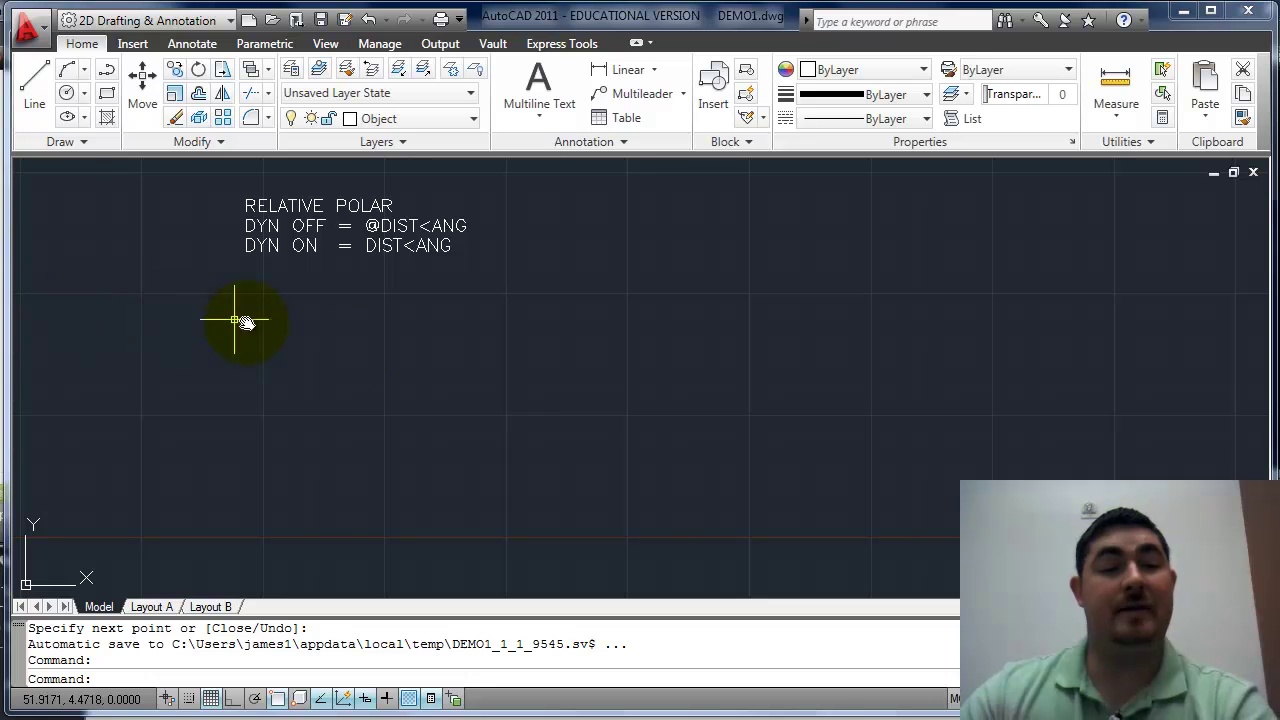
{"action": "middle_click_drag", "start_coordinate": [519, 352], "coordinate": [439, 344]}
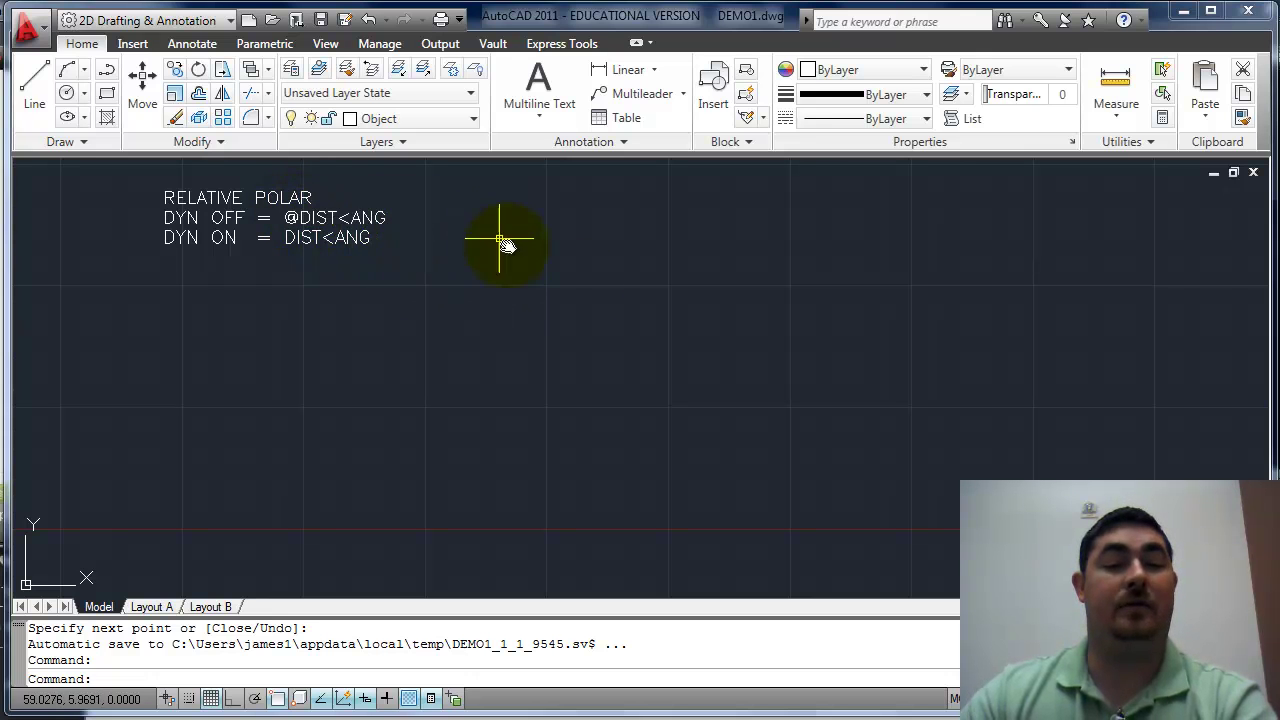
{"action": "type", "text": "L"}
{"action": "key", "text": "Return"}
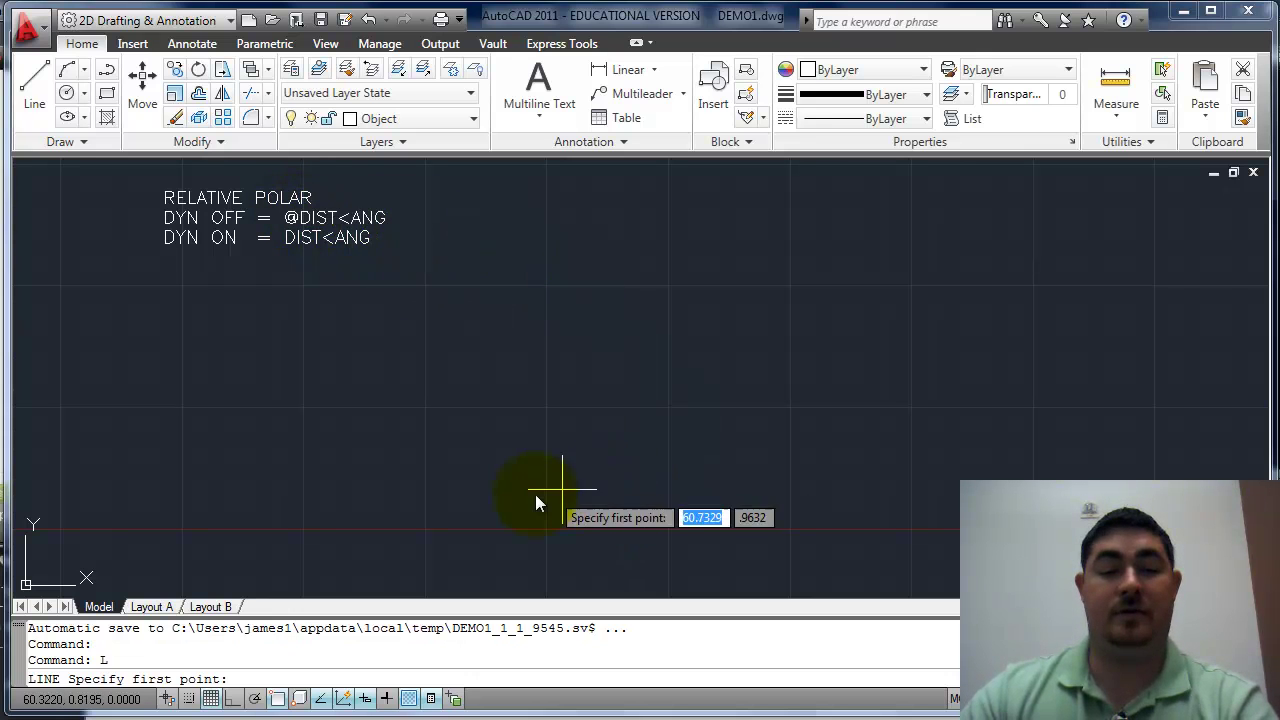
{"action": "left_click", "coordinate": [430, 407]}
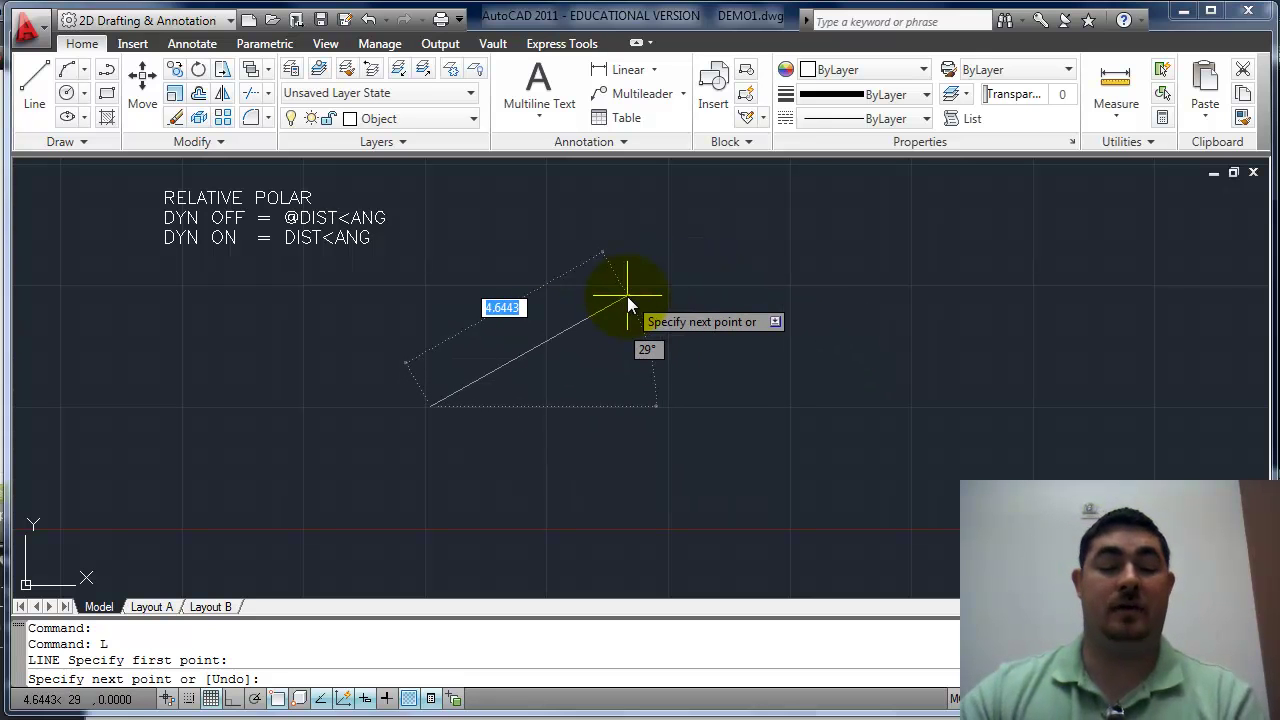
{"action": "type", "text": "5"}
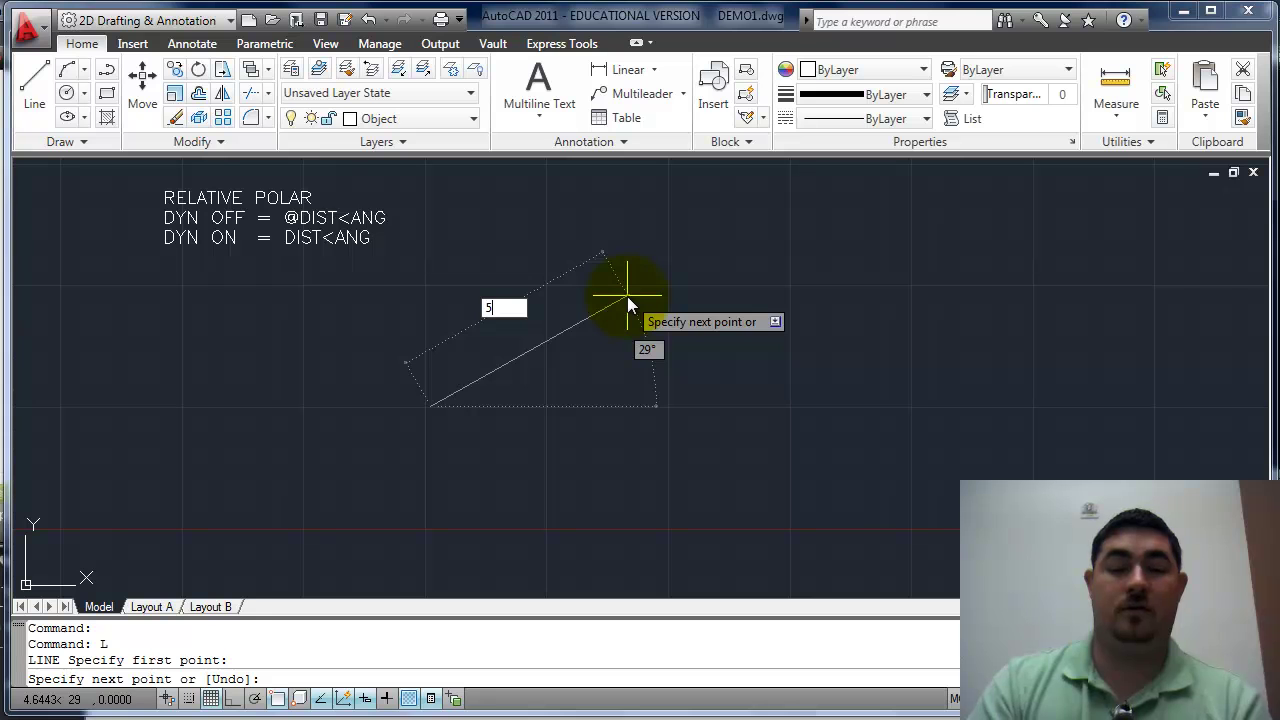
{"action": "key", "text": "Tab"}
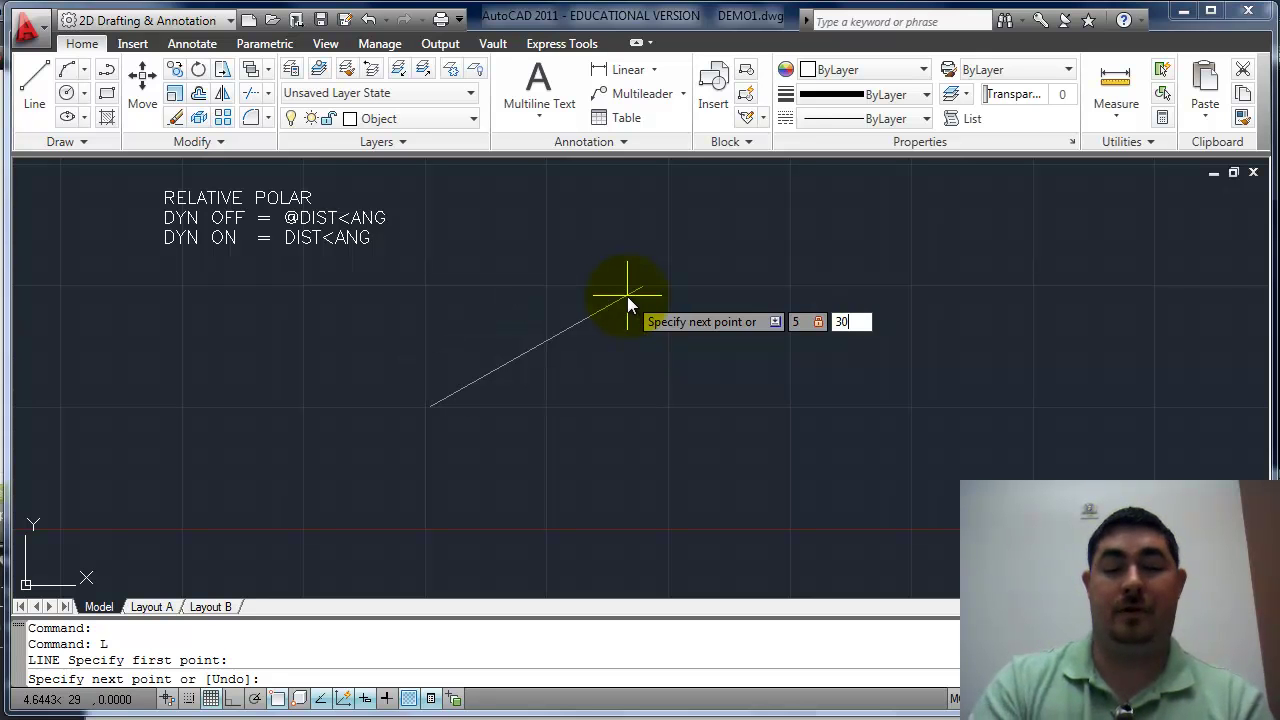
{"action": "type", "text": "30"}
{"action": "key", "text": "Return"}
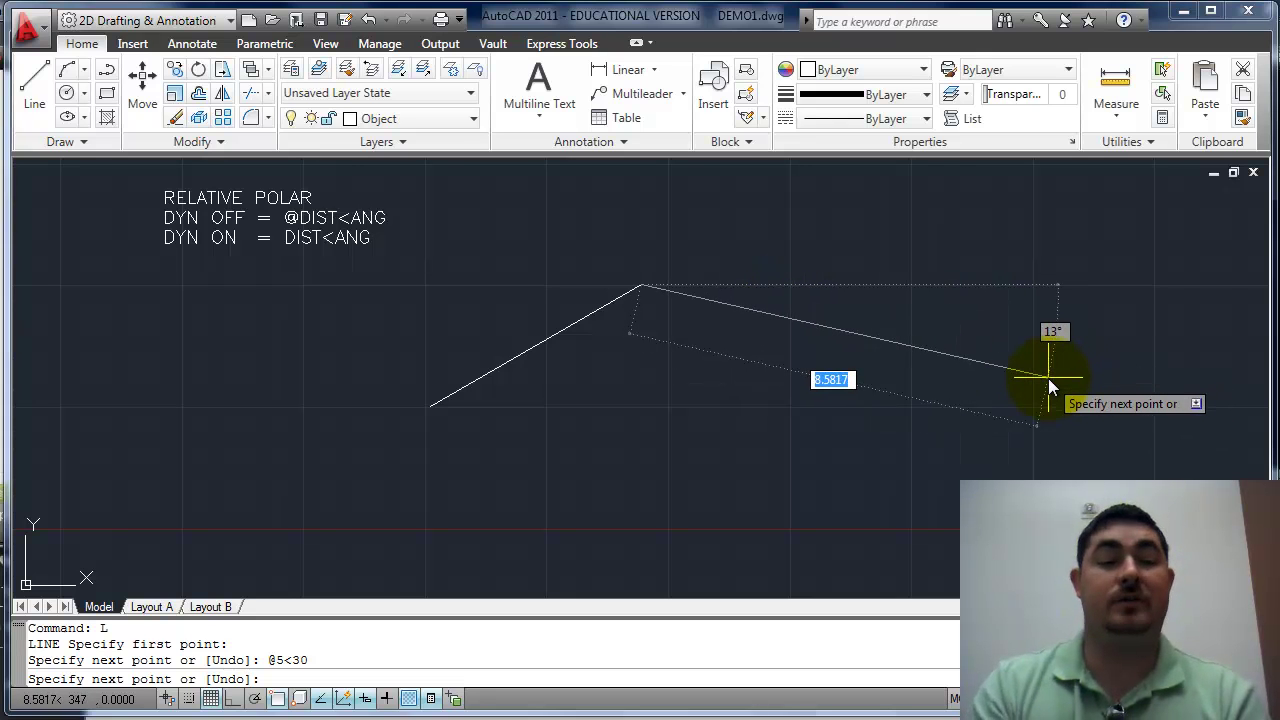
Step: Add legs @2<-30, @1<0 and @1<-90, then end the open line
{"action": "type", "text": "2"}
{"action": "key", "text": "Tab"}
{"action": "type", "text": "-"}
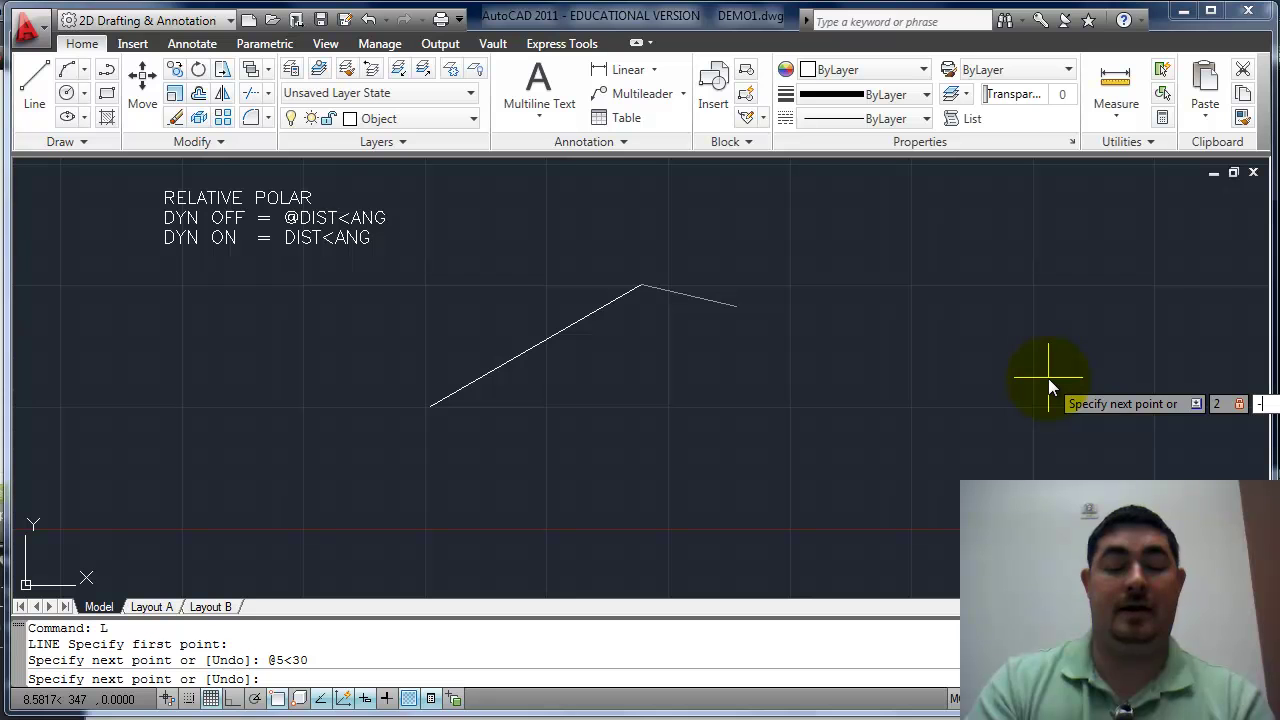
{"action": "type", "text": "30"}
{"action": "key", "text": "Return"}
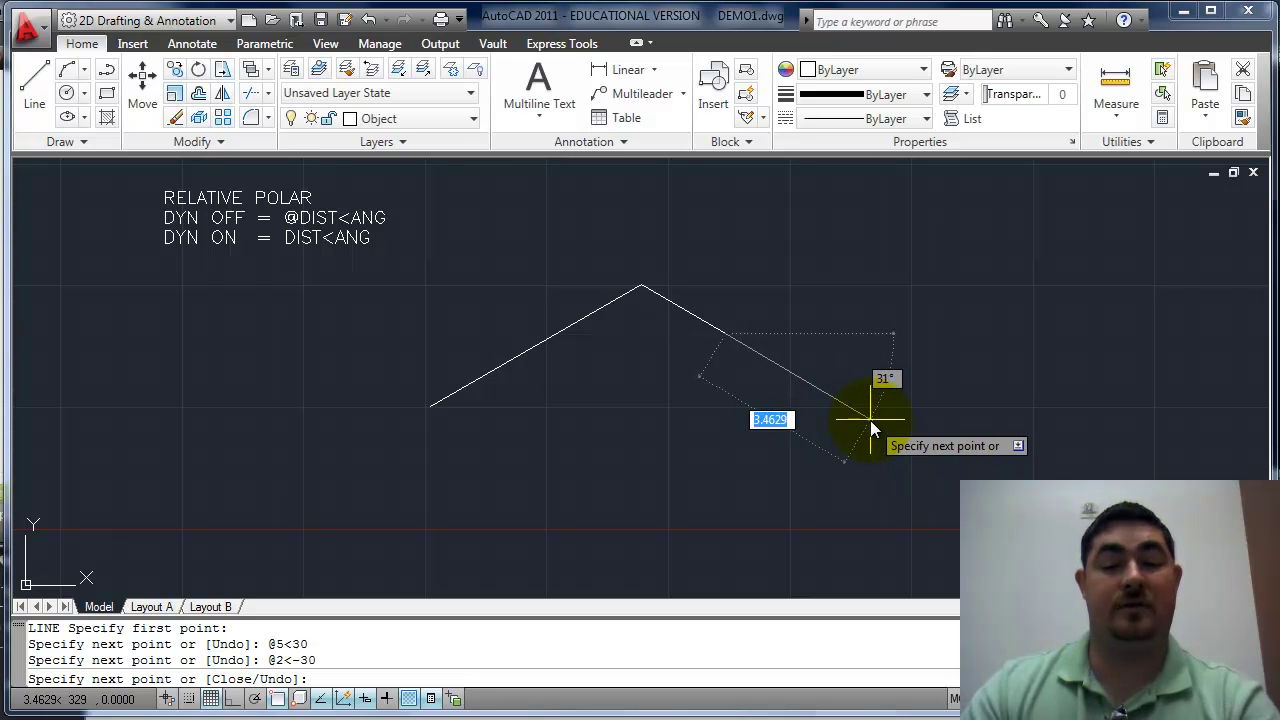
{"action": "type", "text": "1<0"}
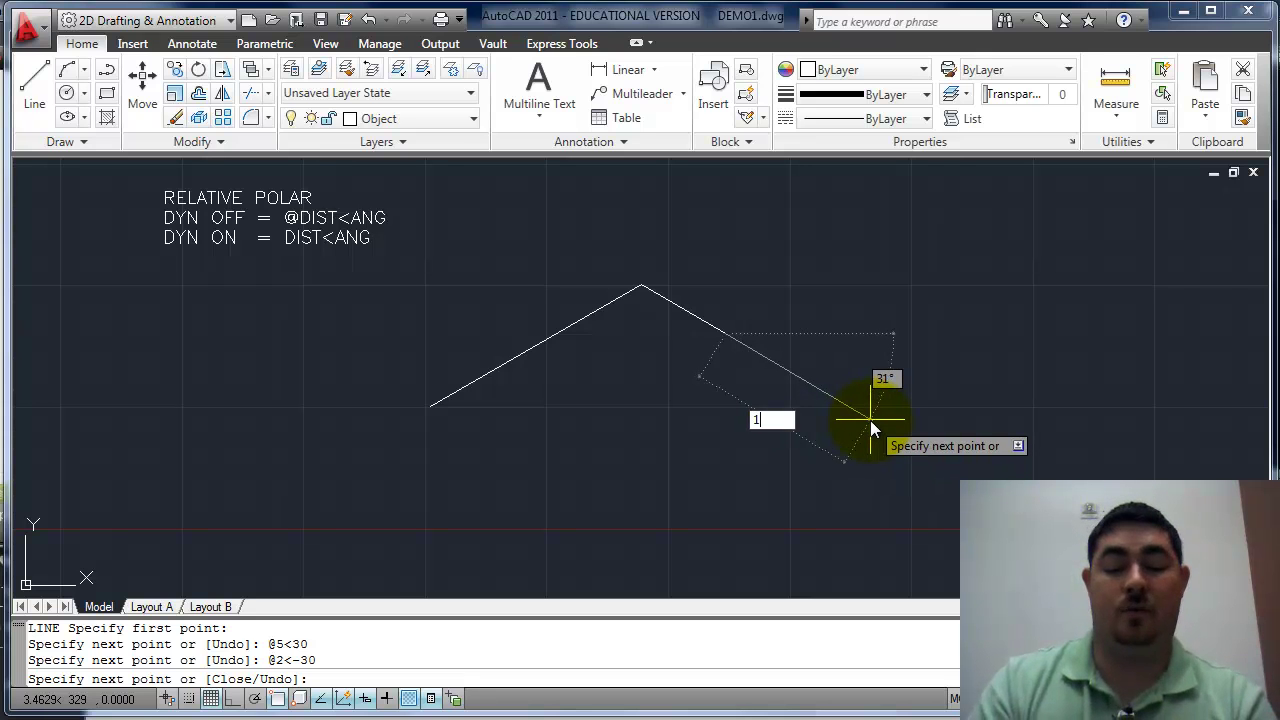
{"action": "key", "text": "Return"}
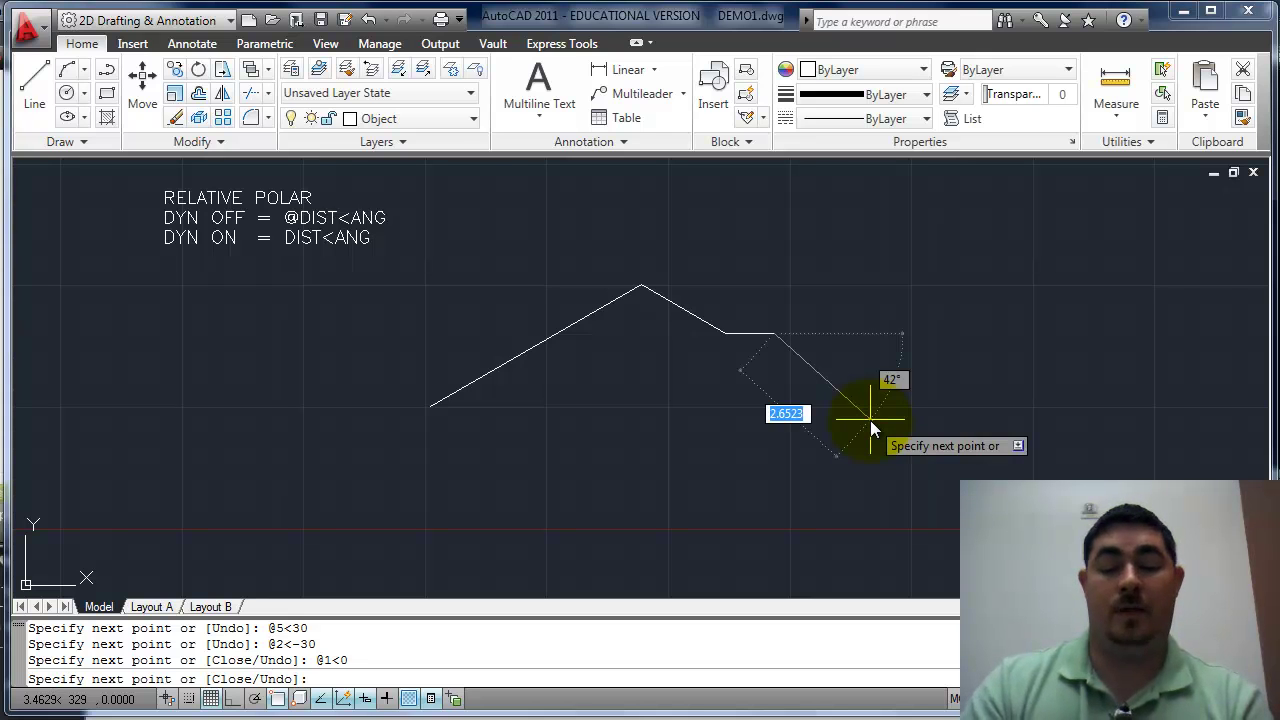
{"action": "type", "text": "1<-"}
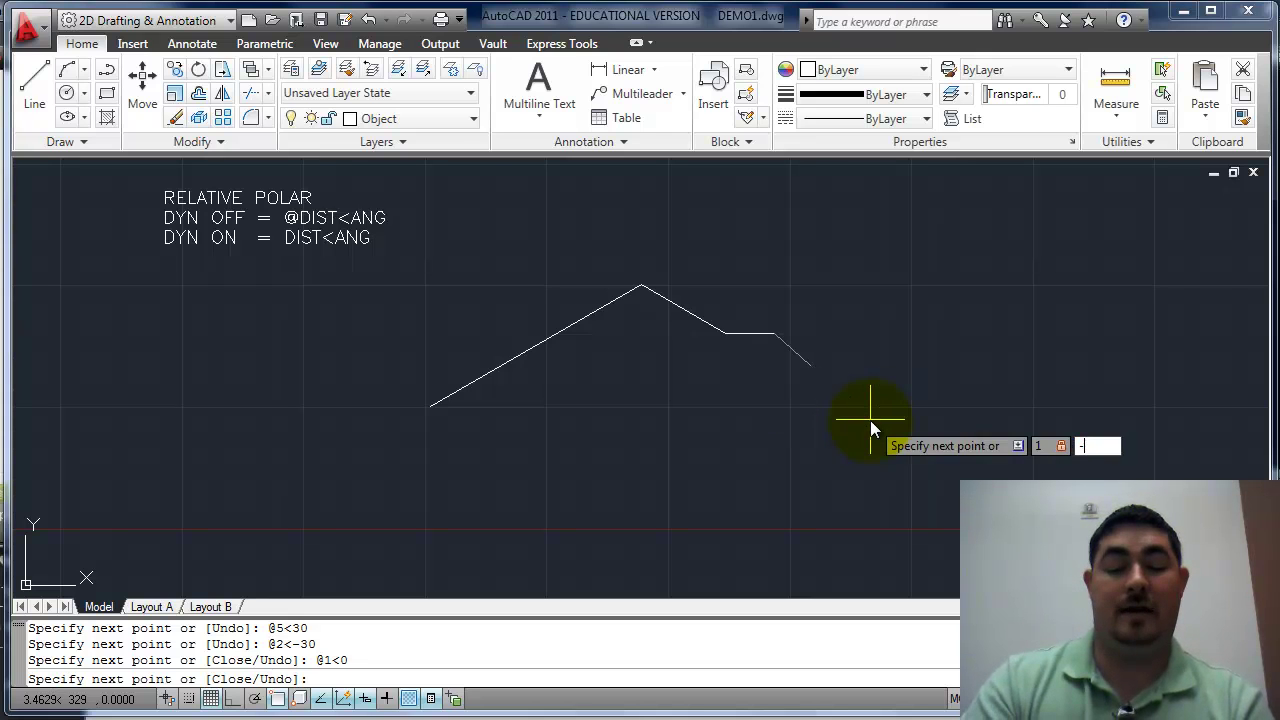
{"action": "type", "text": "90"}
{"action": "key", "text": "Return"}
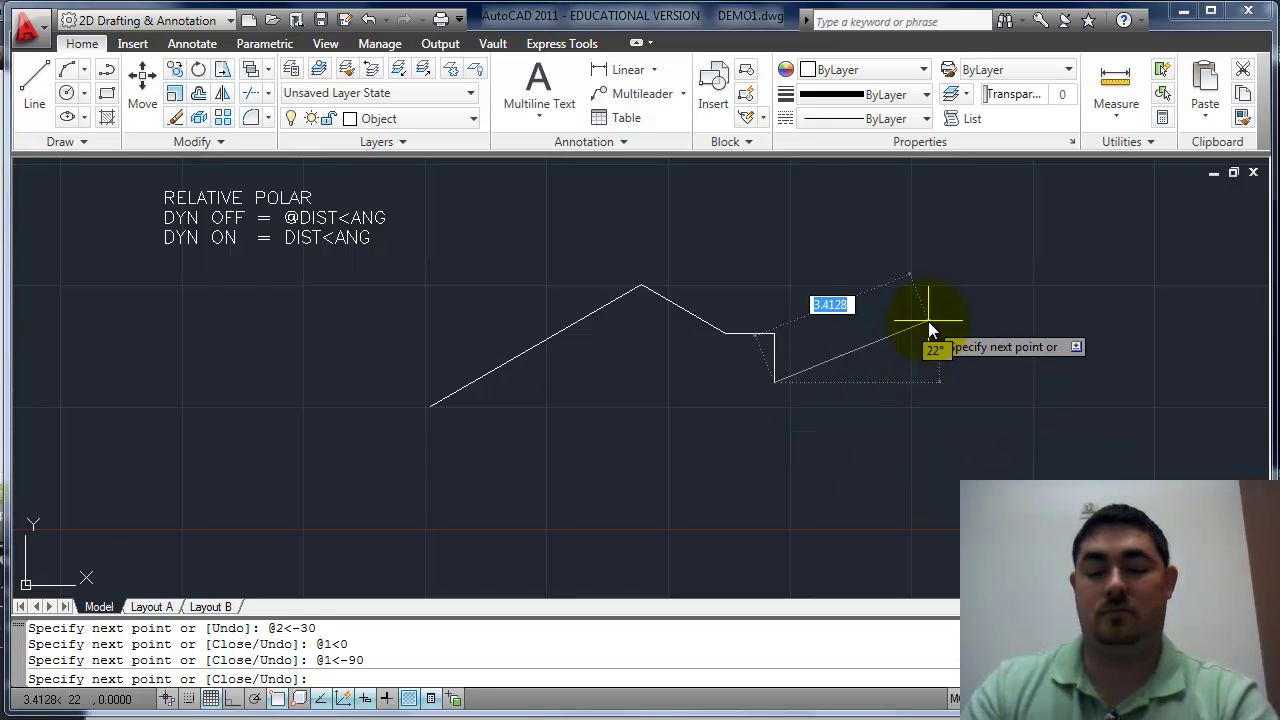
{"action": "key", "text": "Return"}
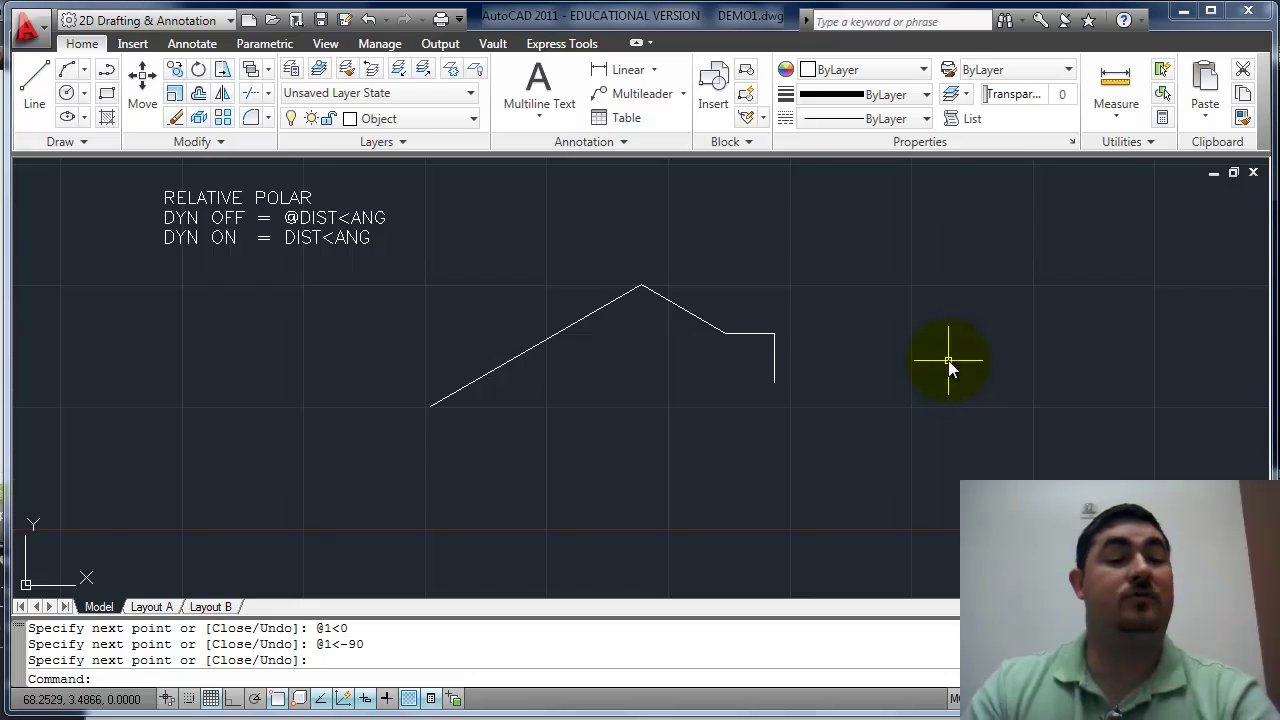
Step: Pan to the DYNAMIC DISTANCE & POLAR SNAPS note and enable polar tracking, confirming the 45° increment
{"action": "mouse_move", "coordinate": [1080, 417]}
{"action": "middle_mouse_down"}
{"action": "mouse_move", "coordinate": [586, 446]}
{"action": "mouse_move", "coordinate": [106, 451]}
{"action": "mouse_move", "coordinate": [139, 450]}
{"action": "mouse_move", "coordinate": [2, 424]}
{"action": "middle_mouse_up"}
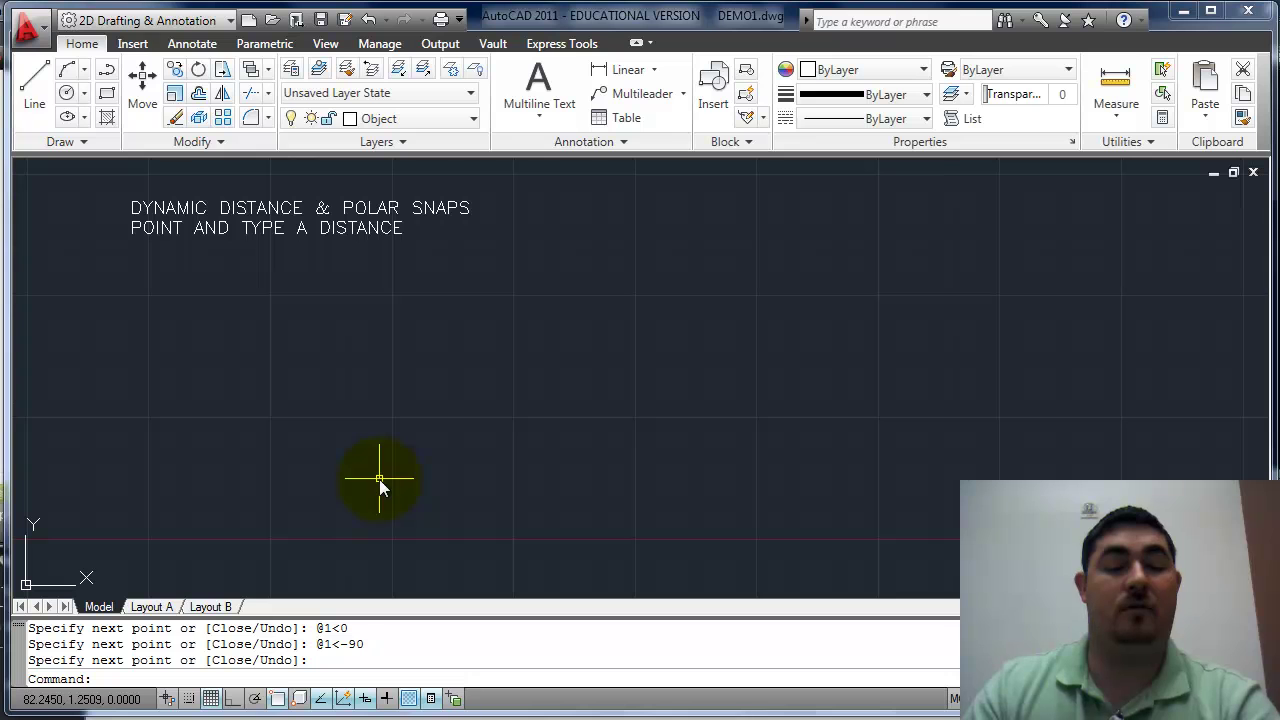
{"action": "left_click", "coordinate": [256, 699]}
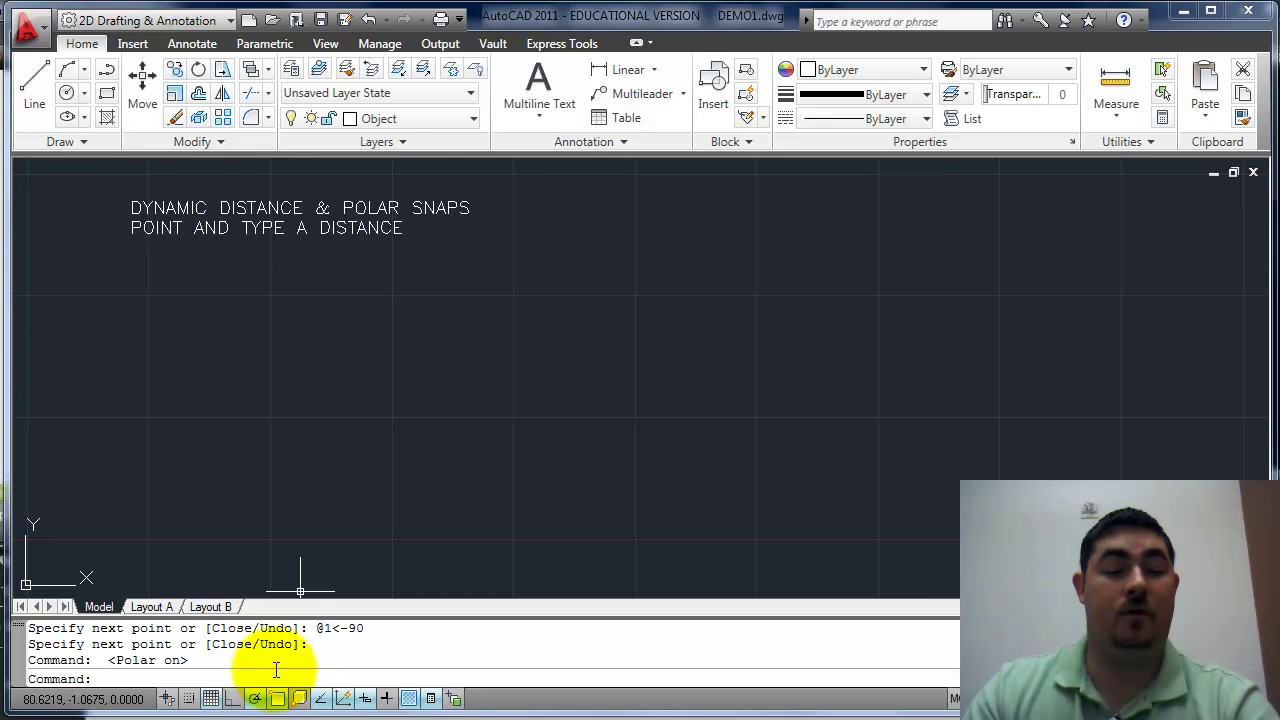
{"action": "right_click", "coordinate": [255, 698]}
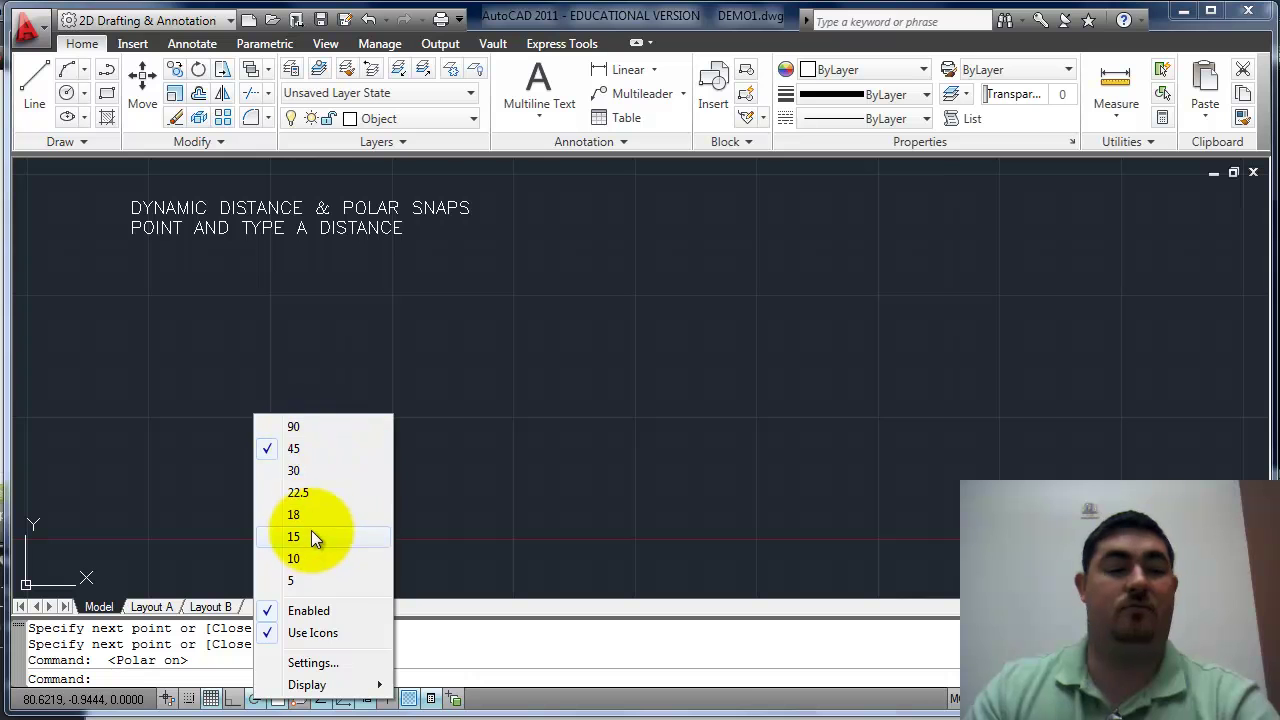
{"action": "left_click", "coordinate": [339, 426]}
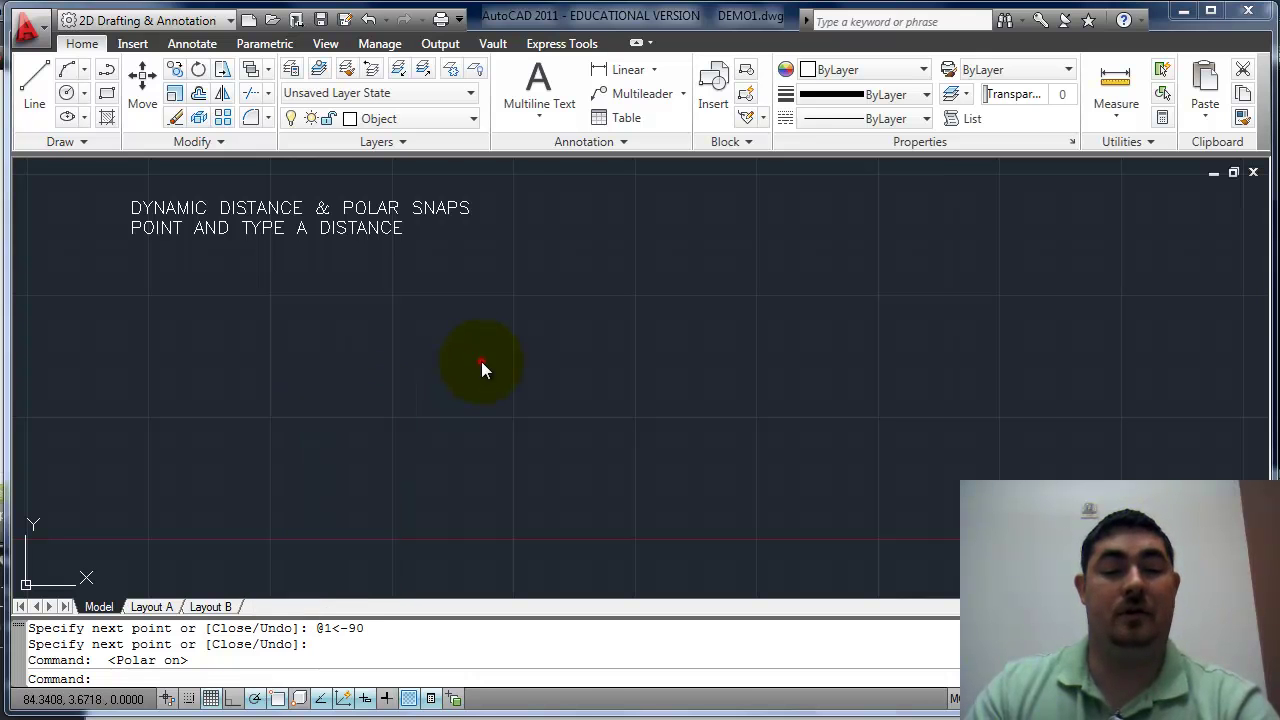
{"action": "left_click", "coordinate": [481, 361]}
{"action": "left_click", "coordinate": [410, 454]}
Step: From a picked start point, draw a 2-unit 45° leg, a 3-unit horizontal leg and a 1-unit drop
{"action": "key", "text": "Return"}
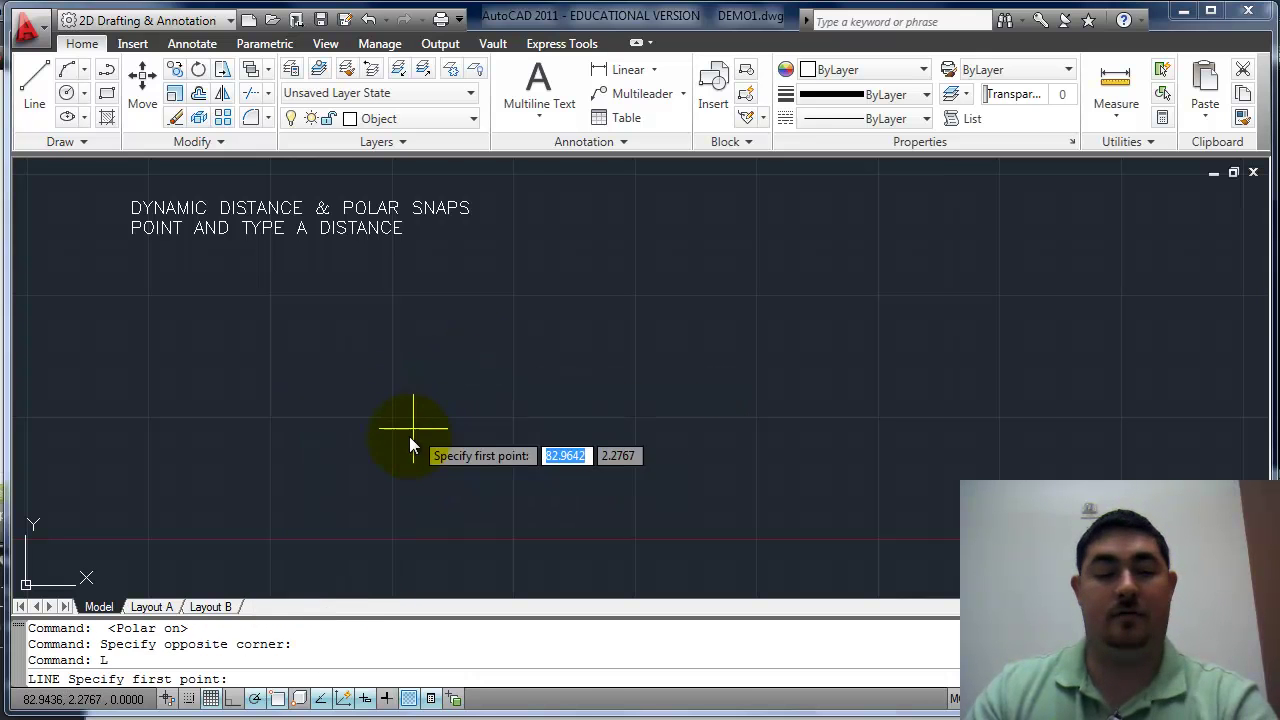
{"action": "left_click", "coordinate": [391, 421]}
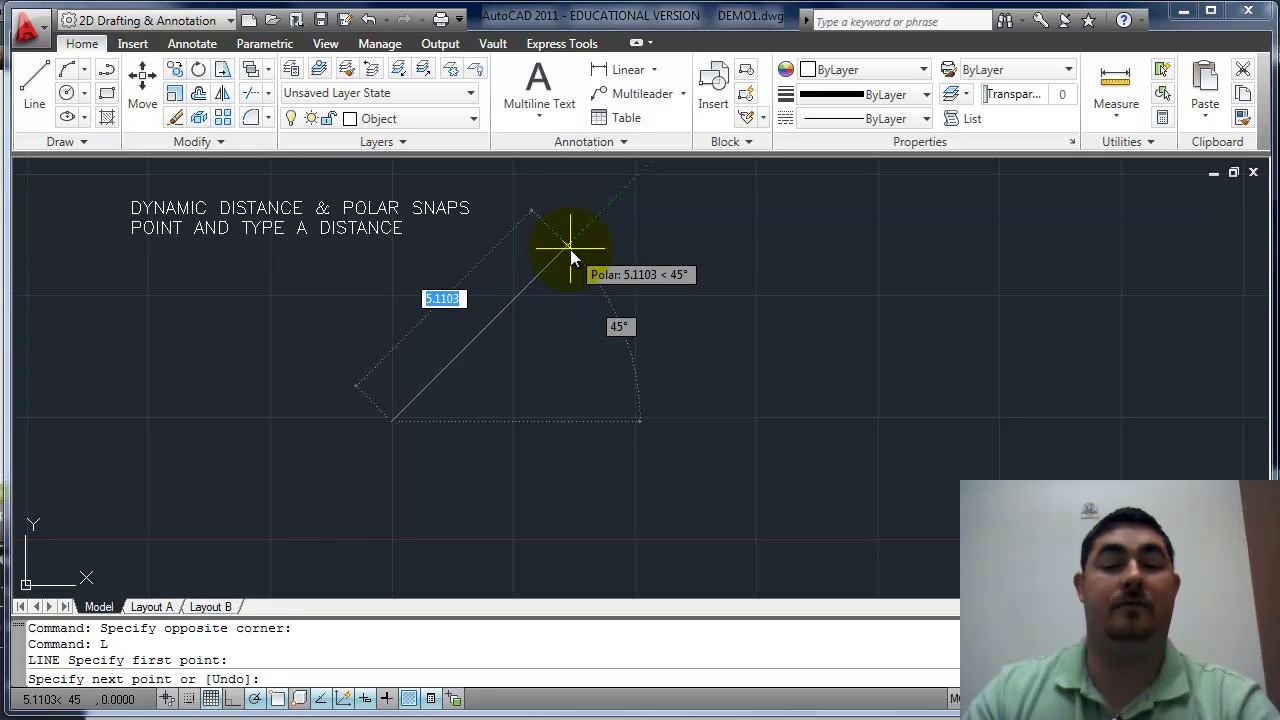
{"action": "type", "text": "2"}
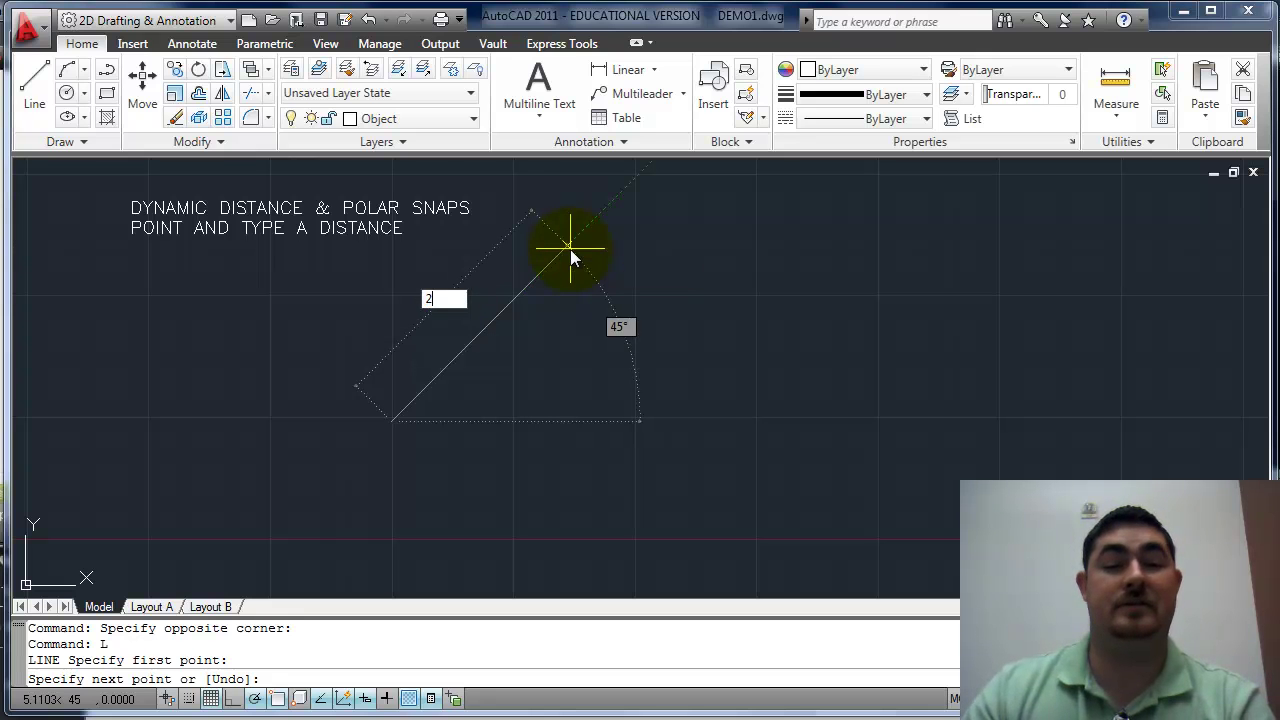
{"action": "key", "text": "Return"}
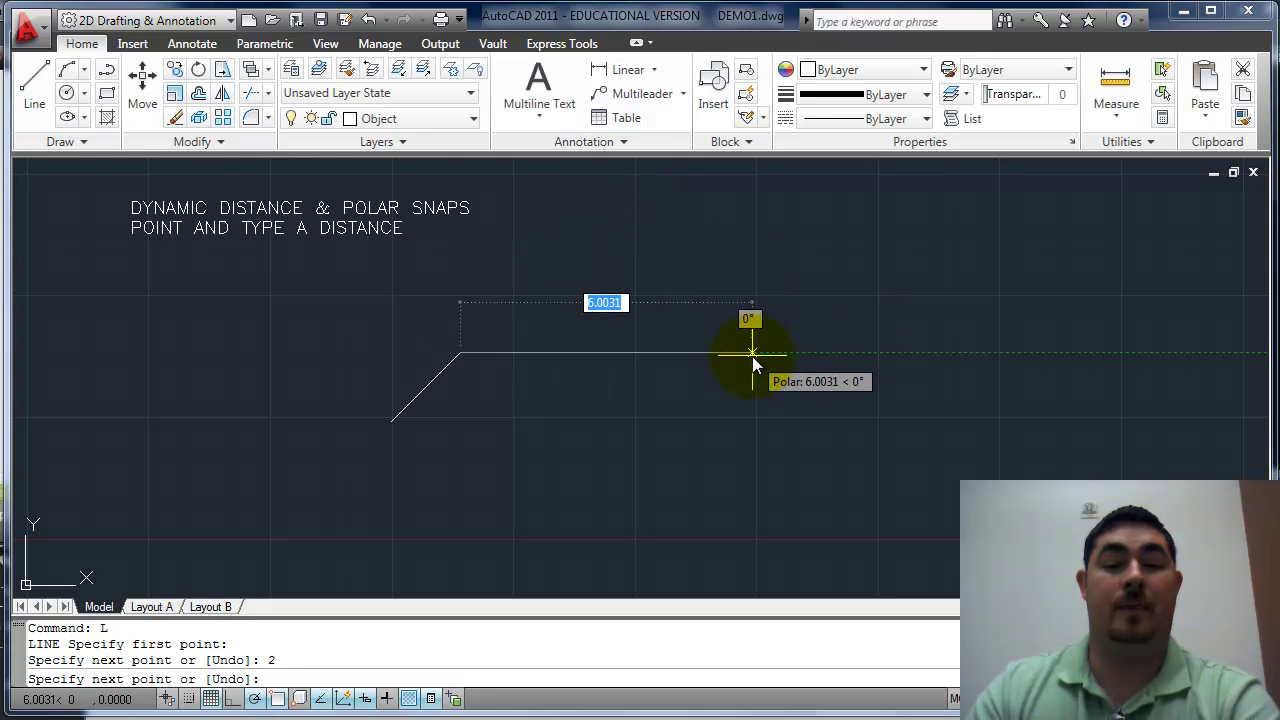
{"action": "type", "text": "3"}
{"action": "key", "text": "Return"}
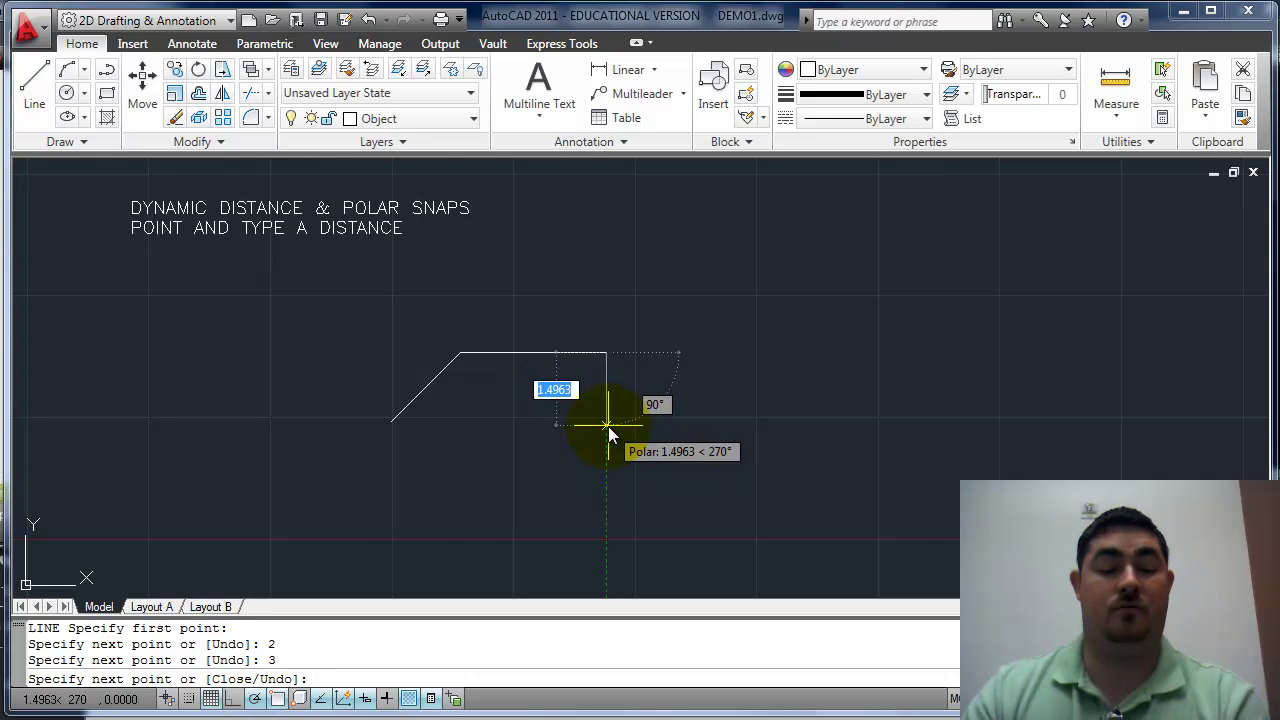
{"action": "type", "text": "1"}
{"action": "key", "text": "Return"}
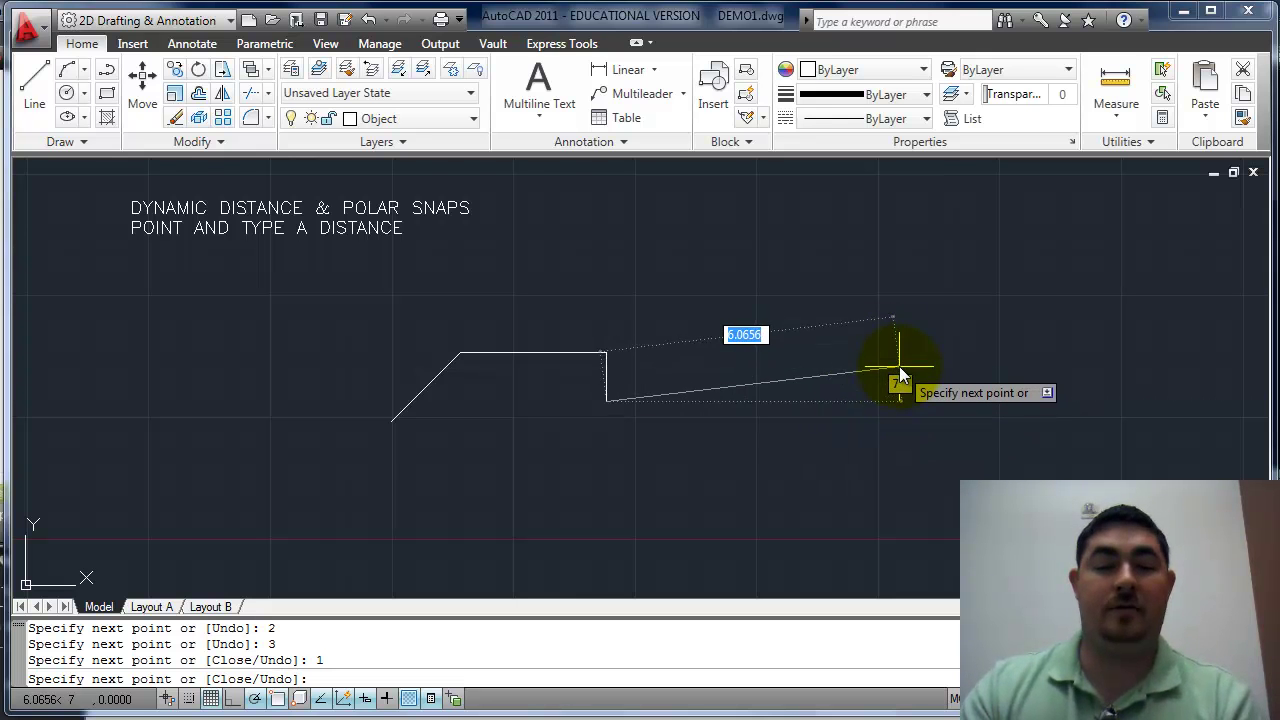
Step: Add a 3-unit leg with its angle locked at 30°, then end the open line
{"action": "right_click", "coordinate": [254, 698]}
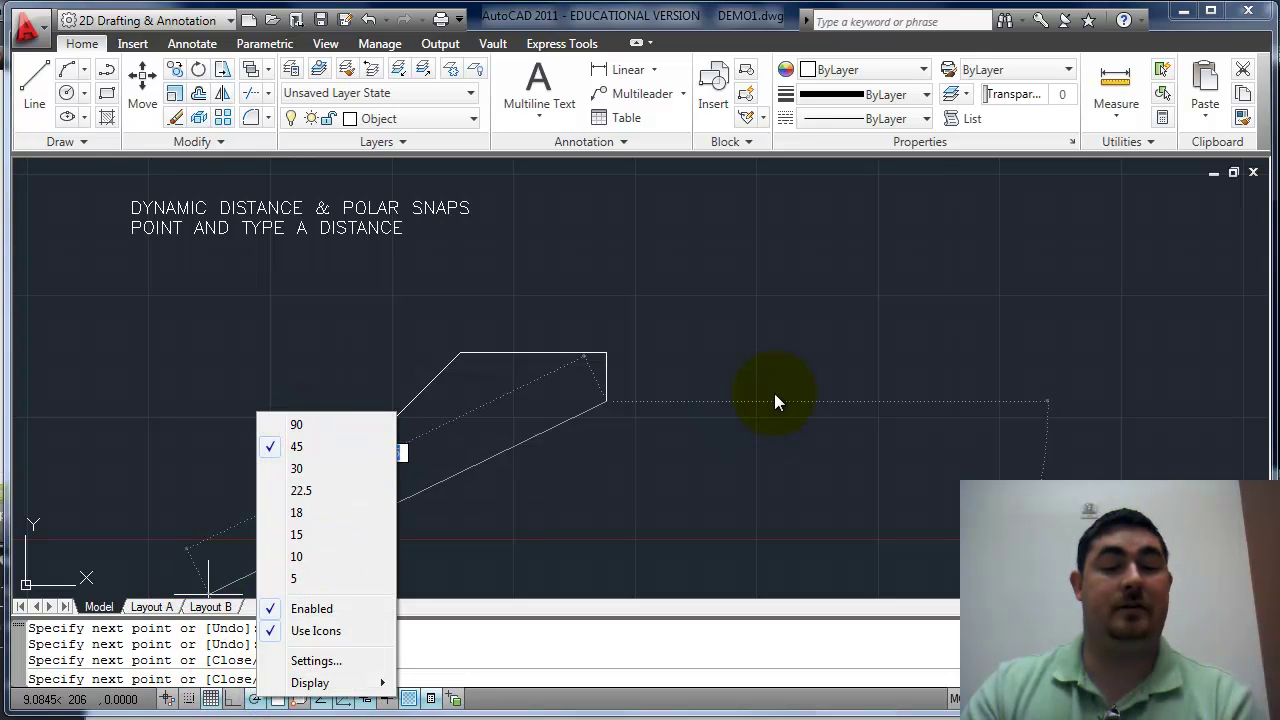
{"action": "left_click", "coordinate": [672, 429]}
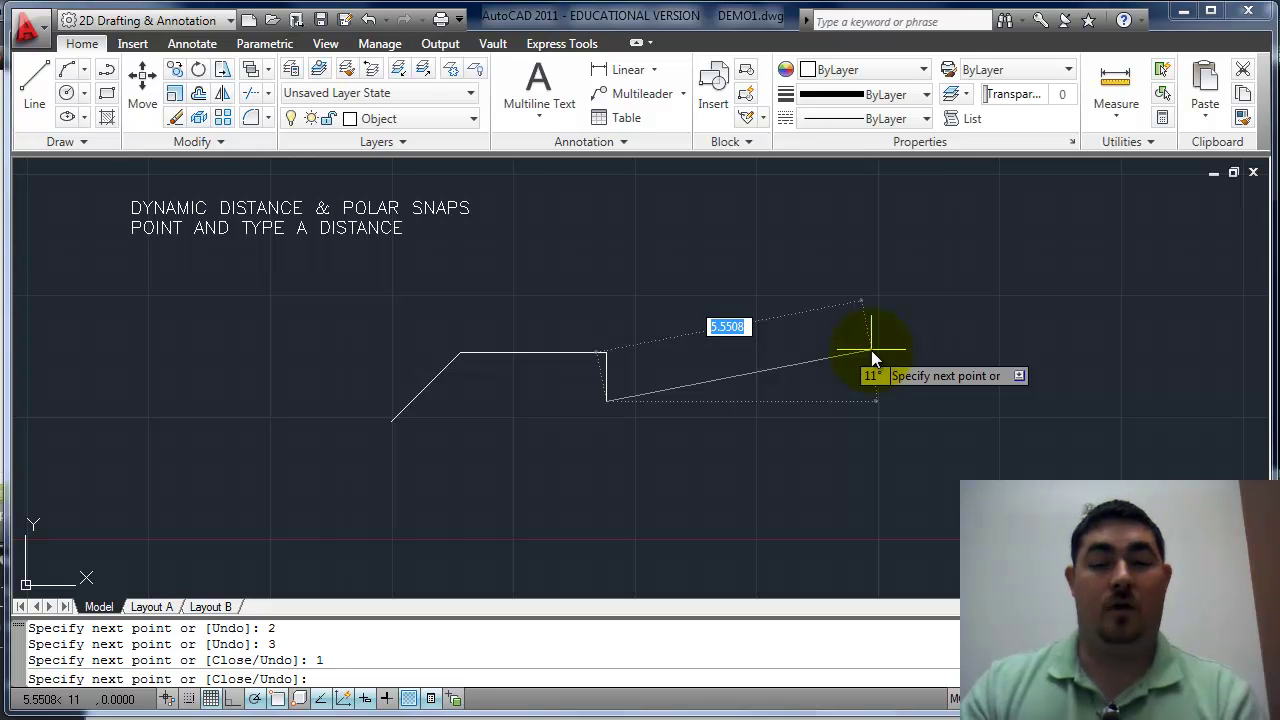
{"action": "key", "text": "Tab"}
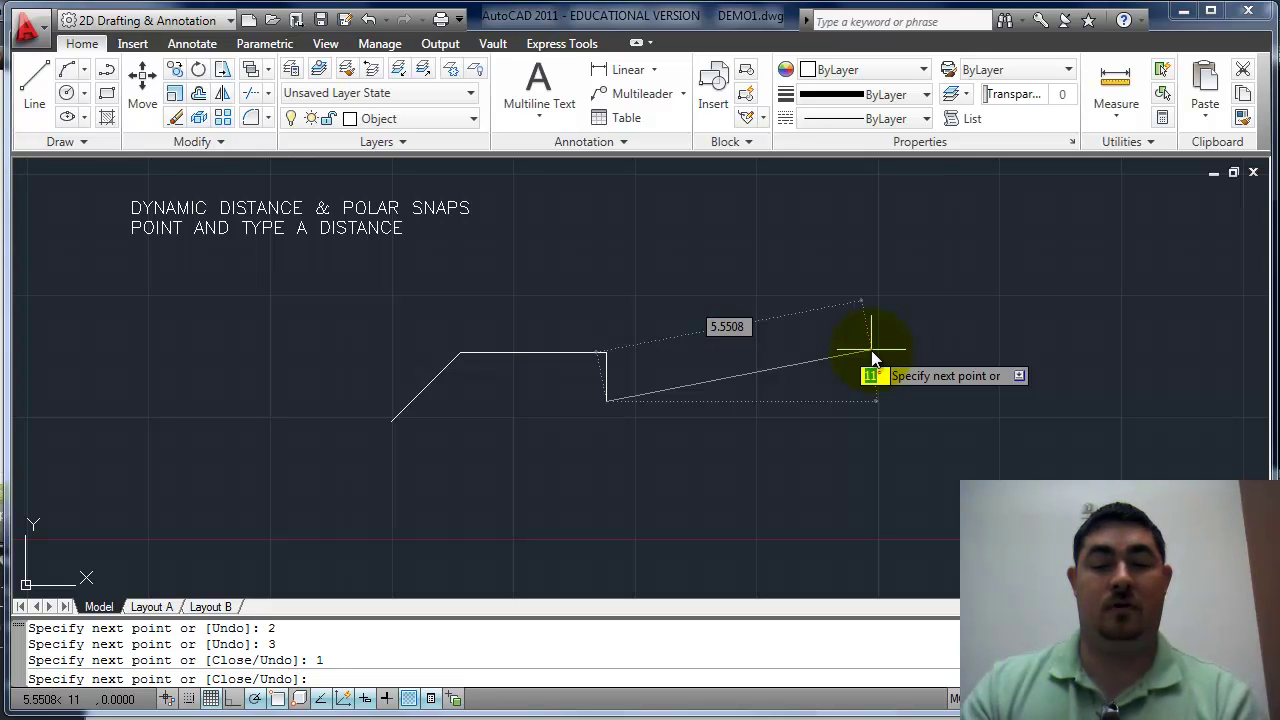
{"action": "key", "text": "Tab"}
{"action": "key", "text": "Tab"}
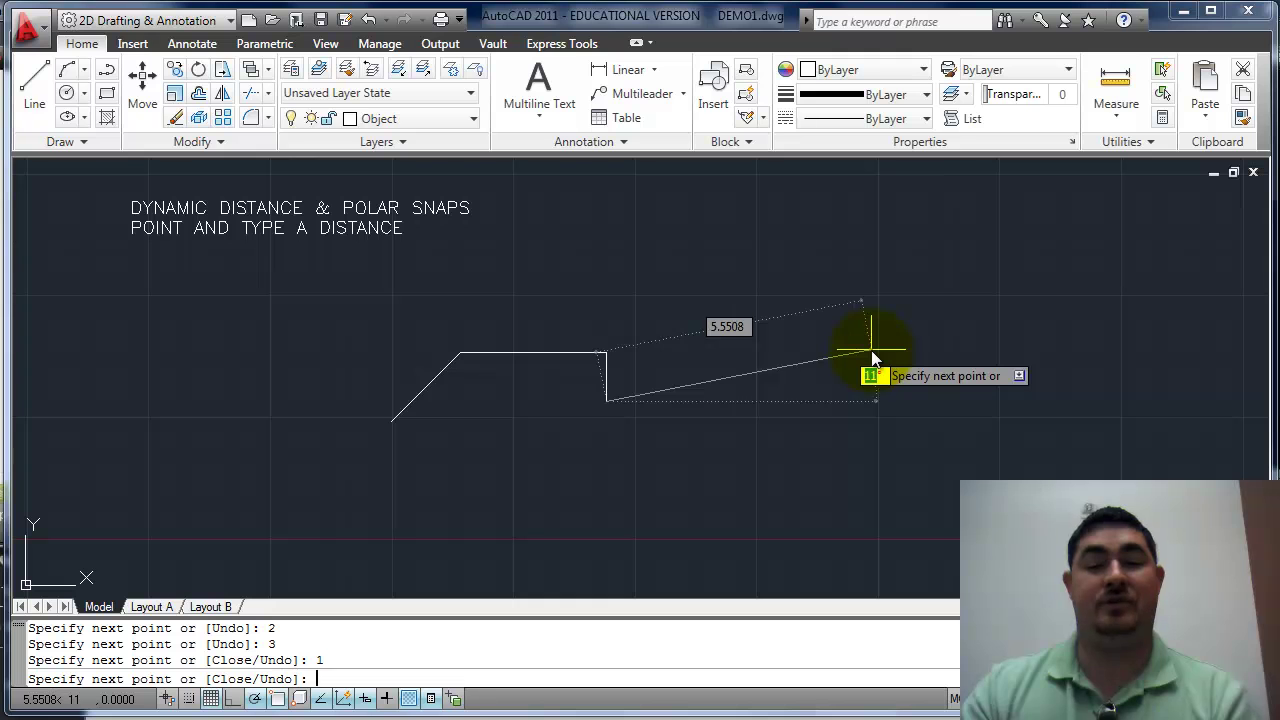
{"action": "key", "text": "Tab"}
{"action": "key", "text": "Tab"}
{"action": "key", "text": "Tab"}
{"action": "key", "text": "Tab"}
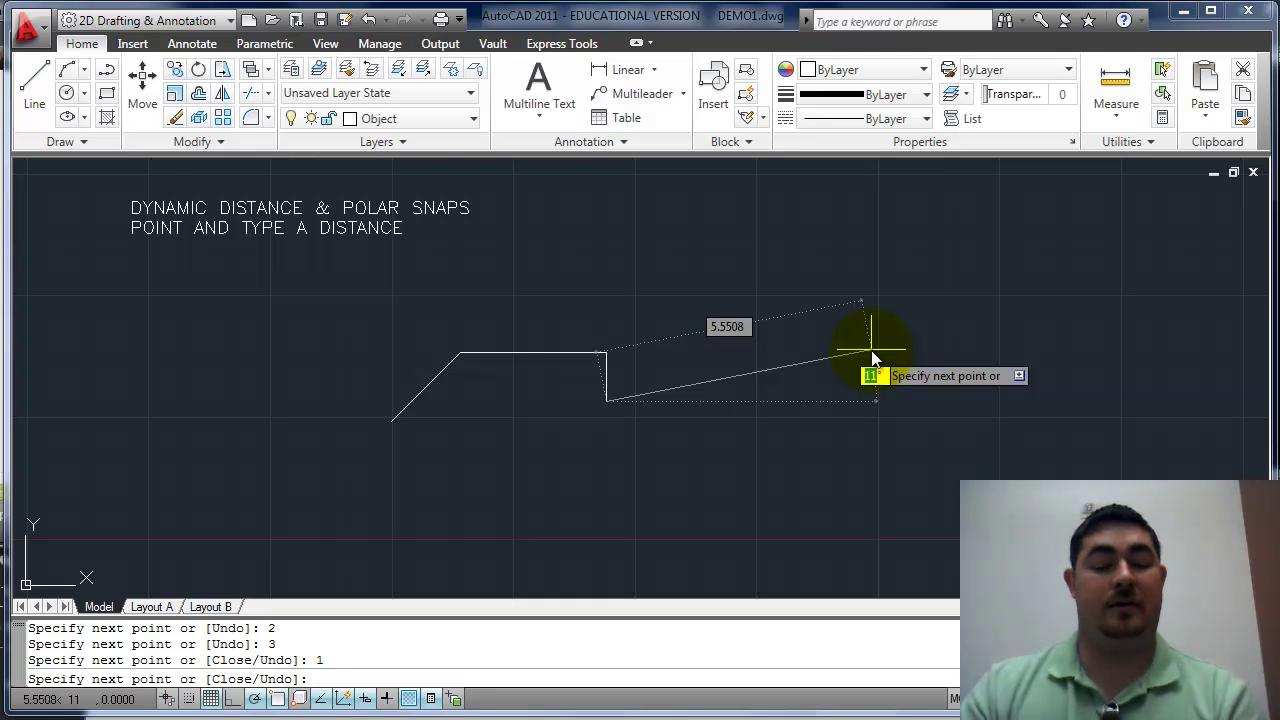
{"action": "type", "text": "30"}
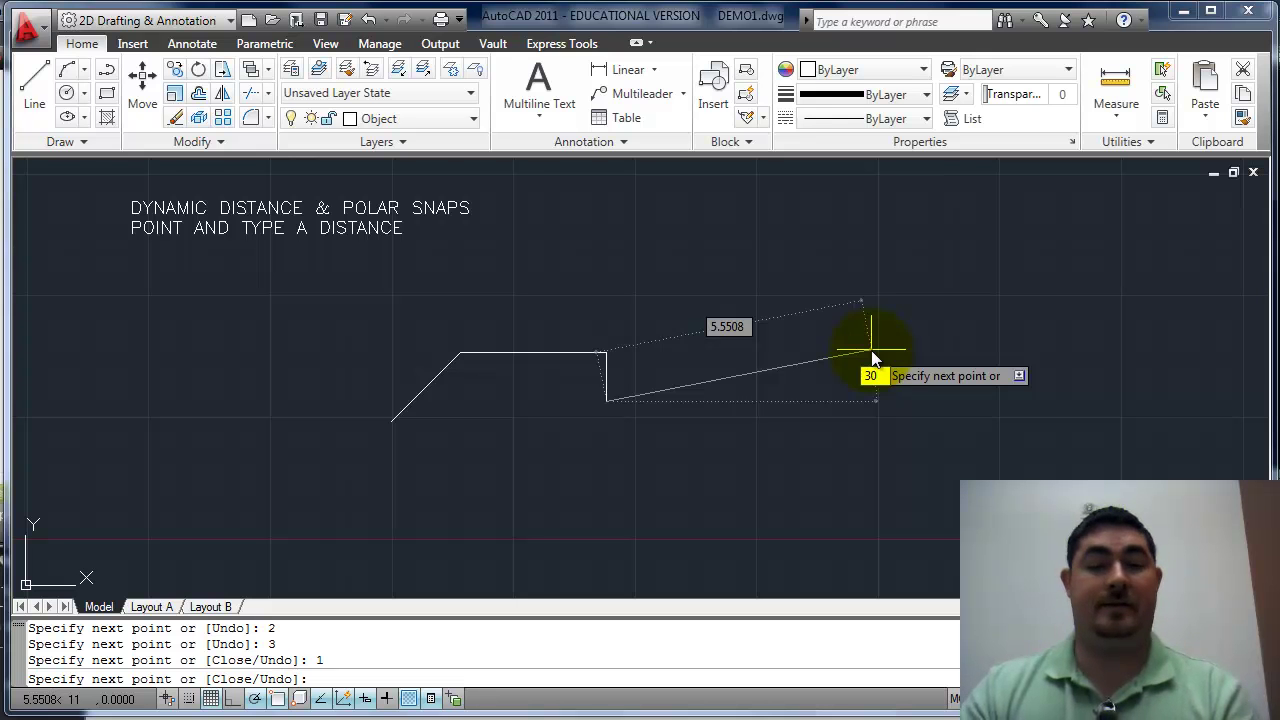
{"action": "key", "text": "Tab"}
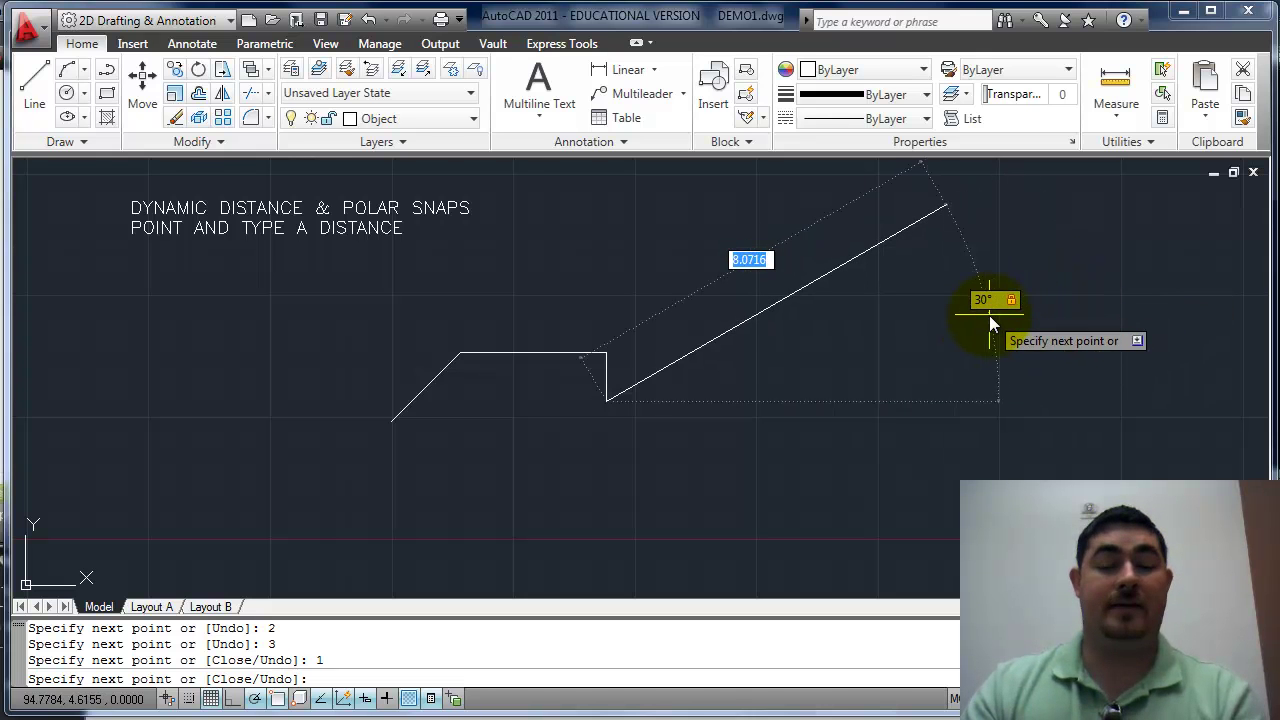
{"action": "type", "text": "3"}
{"action": "key", "text": "Return"}
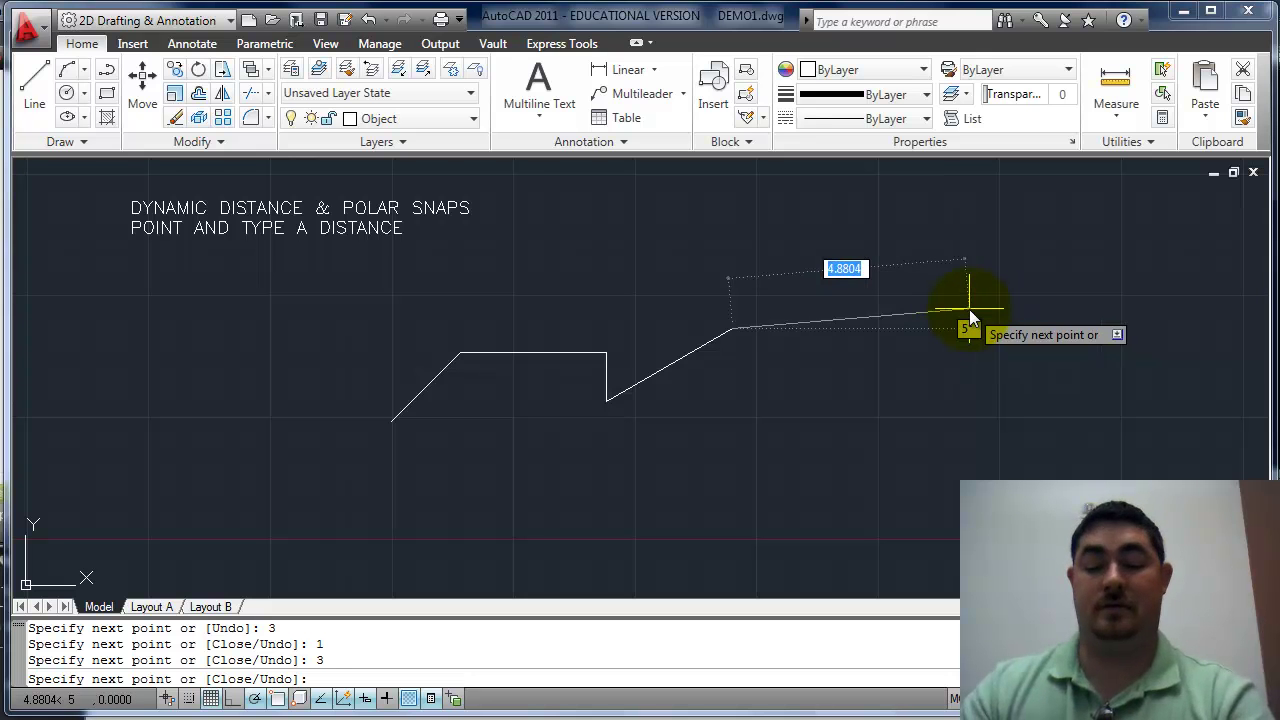
{"action": "key", "text": "Return"}
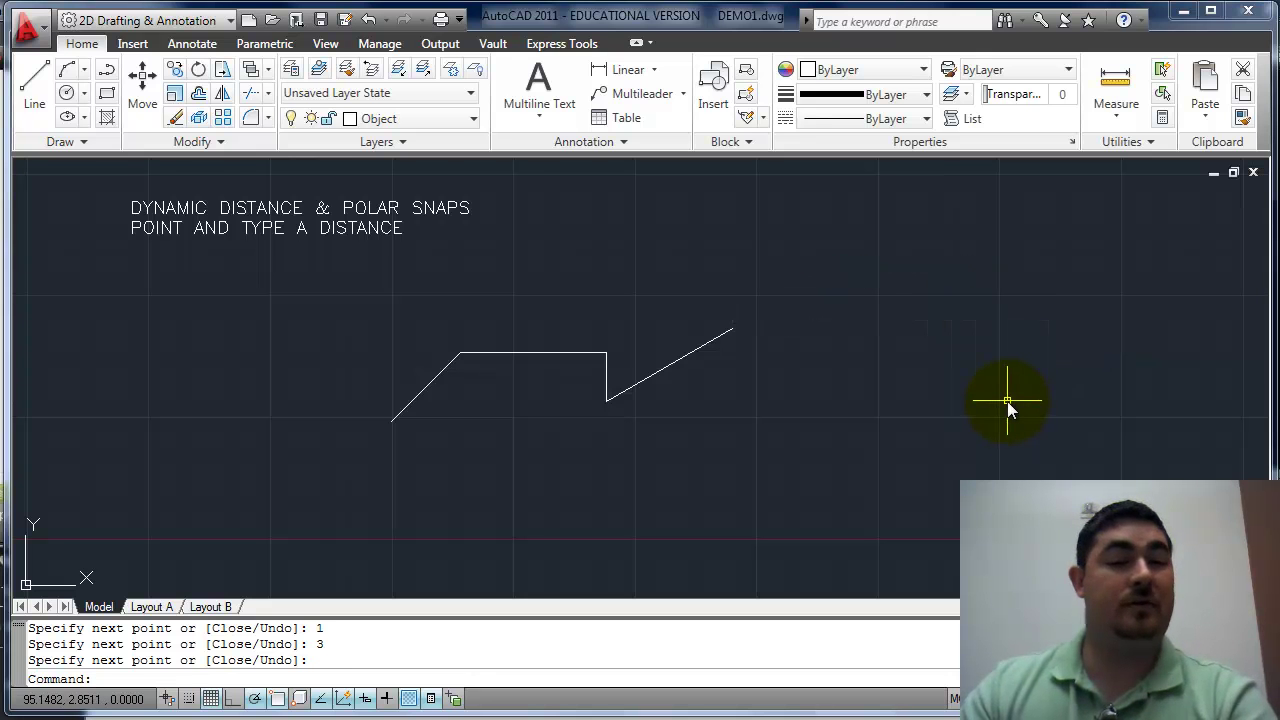